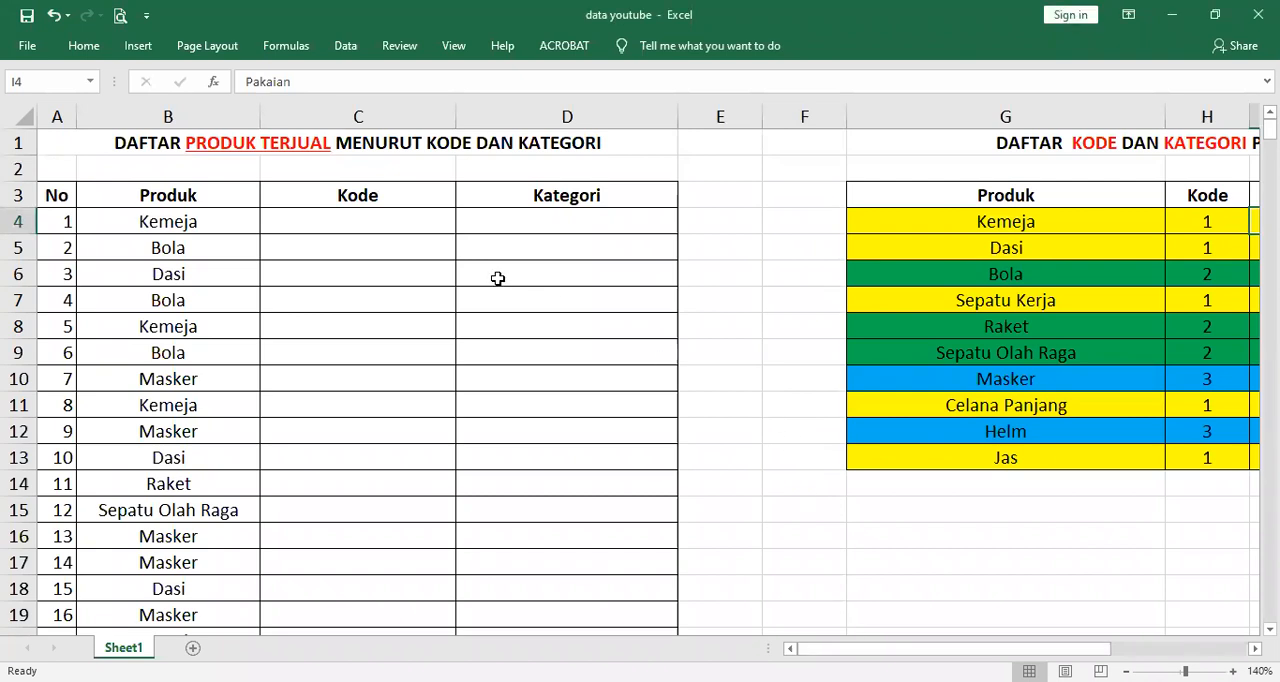
Review the product reference table and check the sold-products list from its first row to its last
left_click_drag(880, 648, 971, 651)
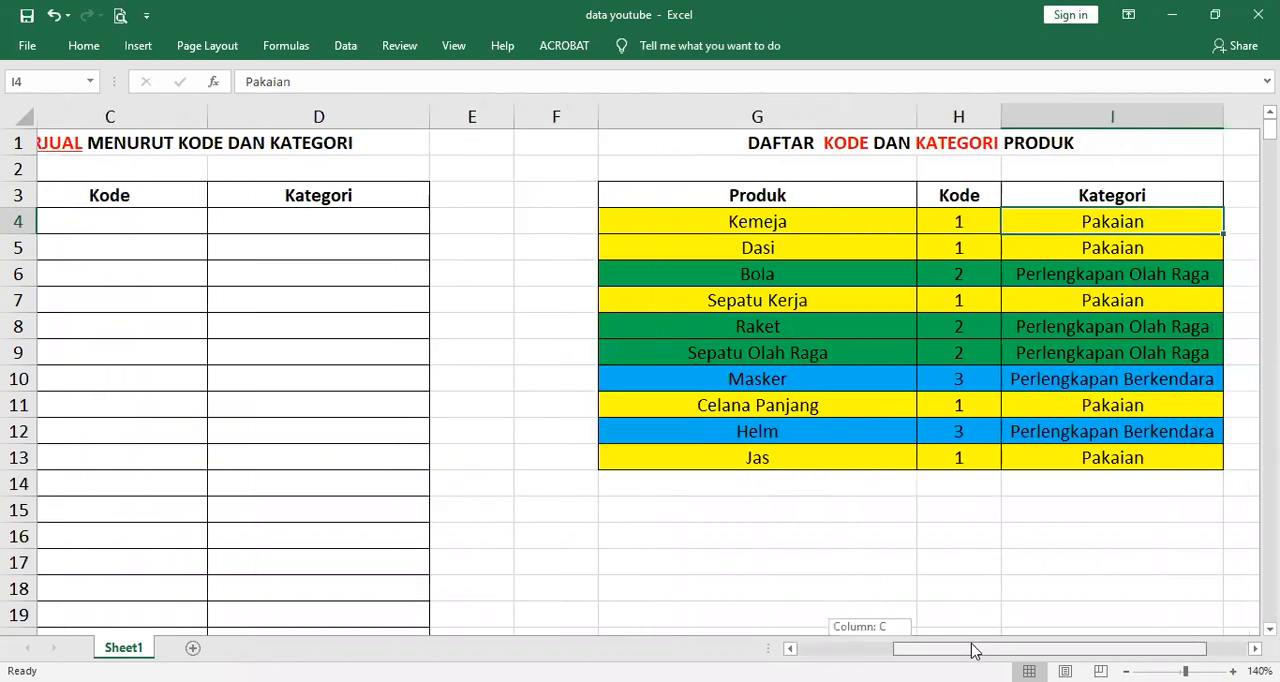
left_click(859, 223)
left_click(857, 248)
left_click(860, 271)
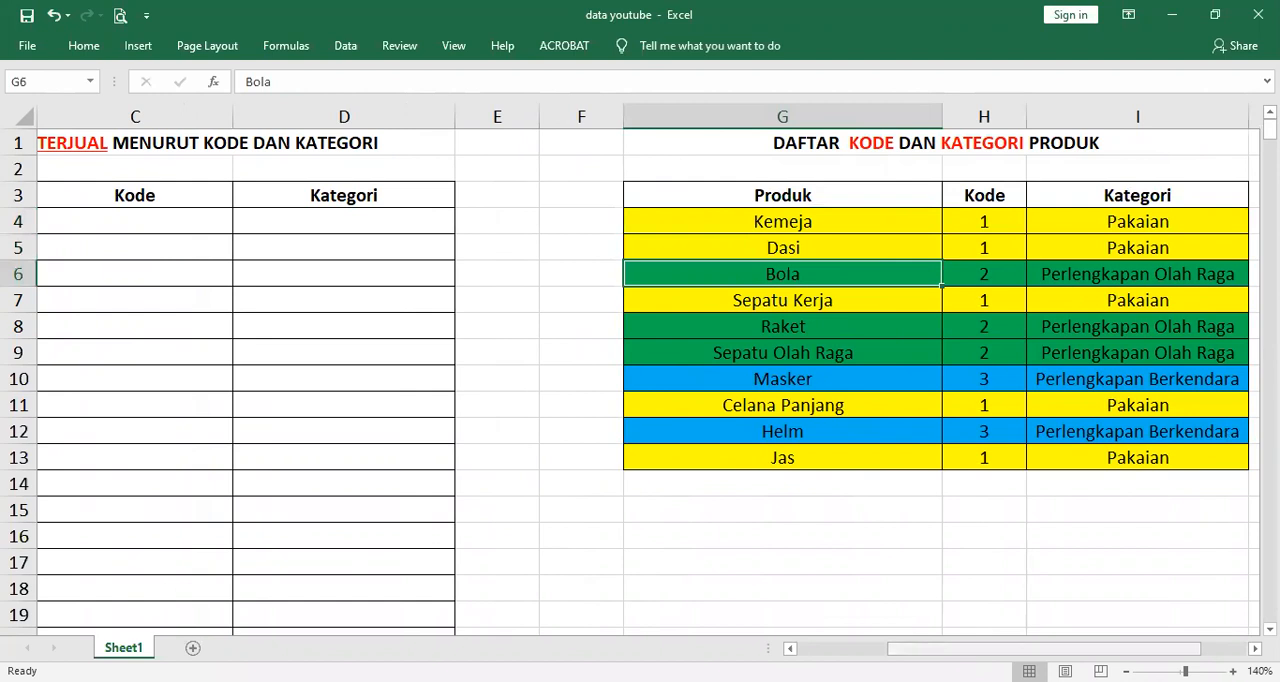
scroll(166, 214, "left", 2)
left_click(166, 218)
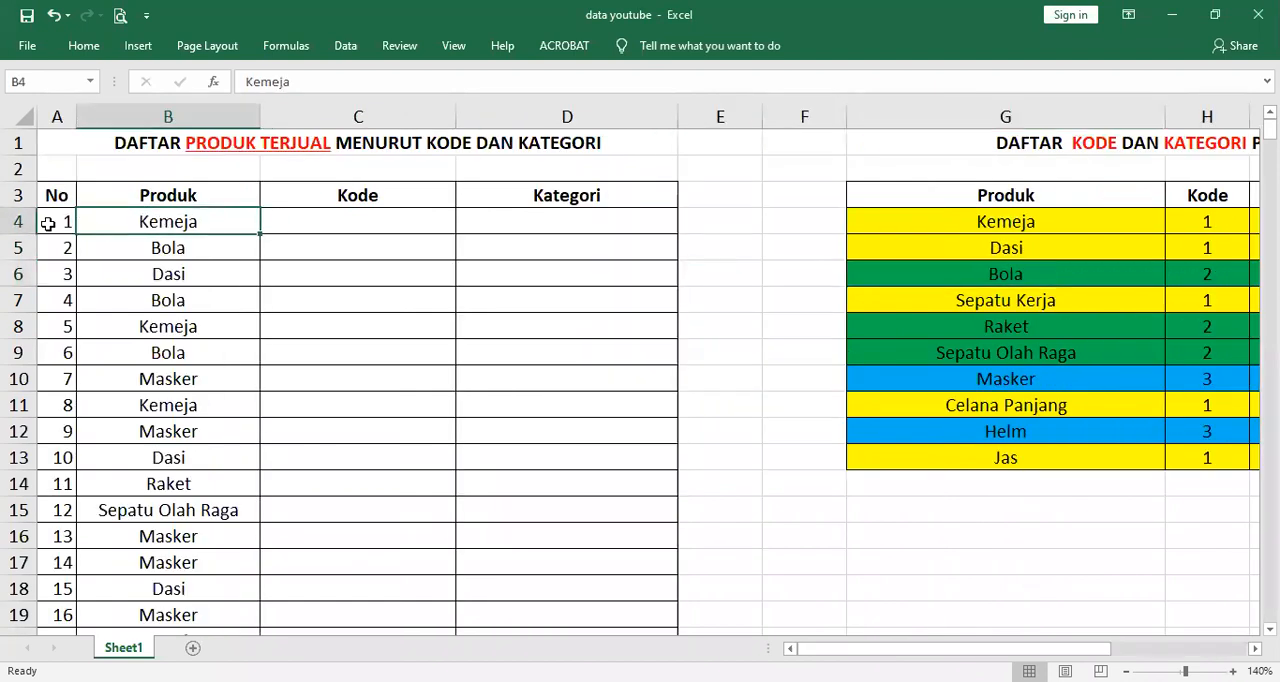
left_click(47, 223)
key("ctrl+Down")
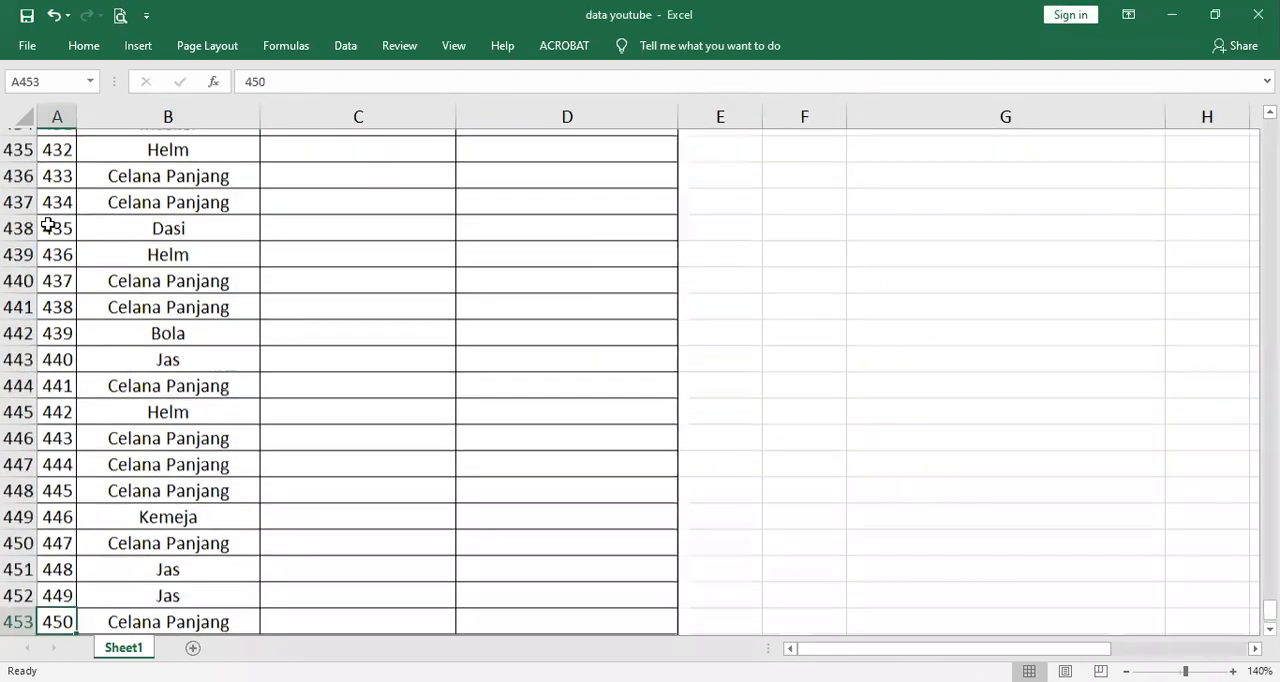
key("ctrl+Up")
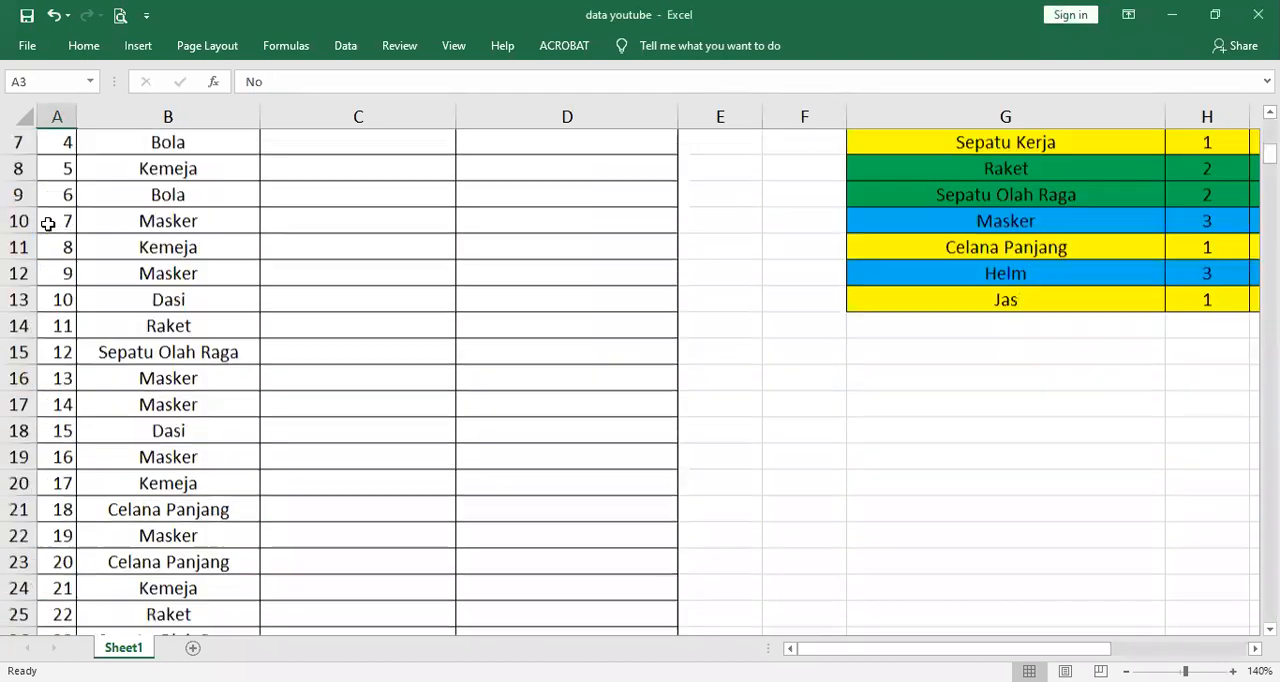
key("Down")
key("Right")
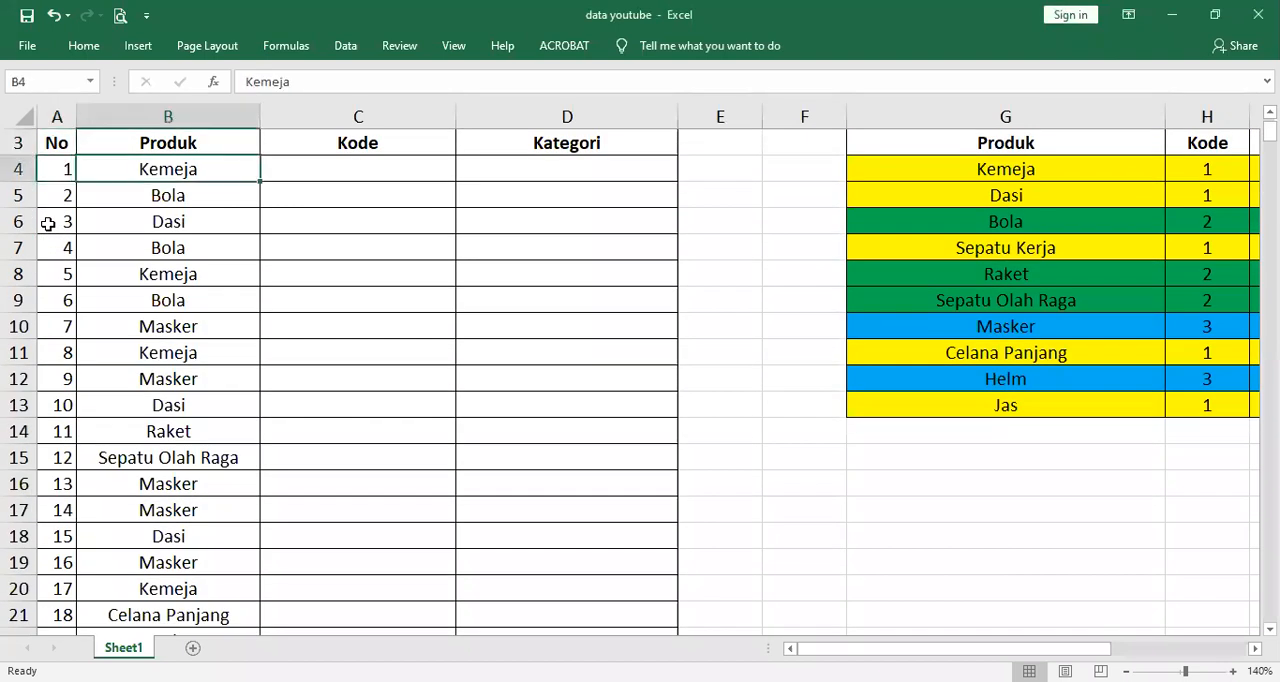
scroll(47, 224, "up", 1)
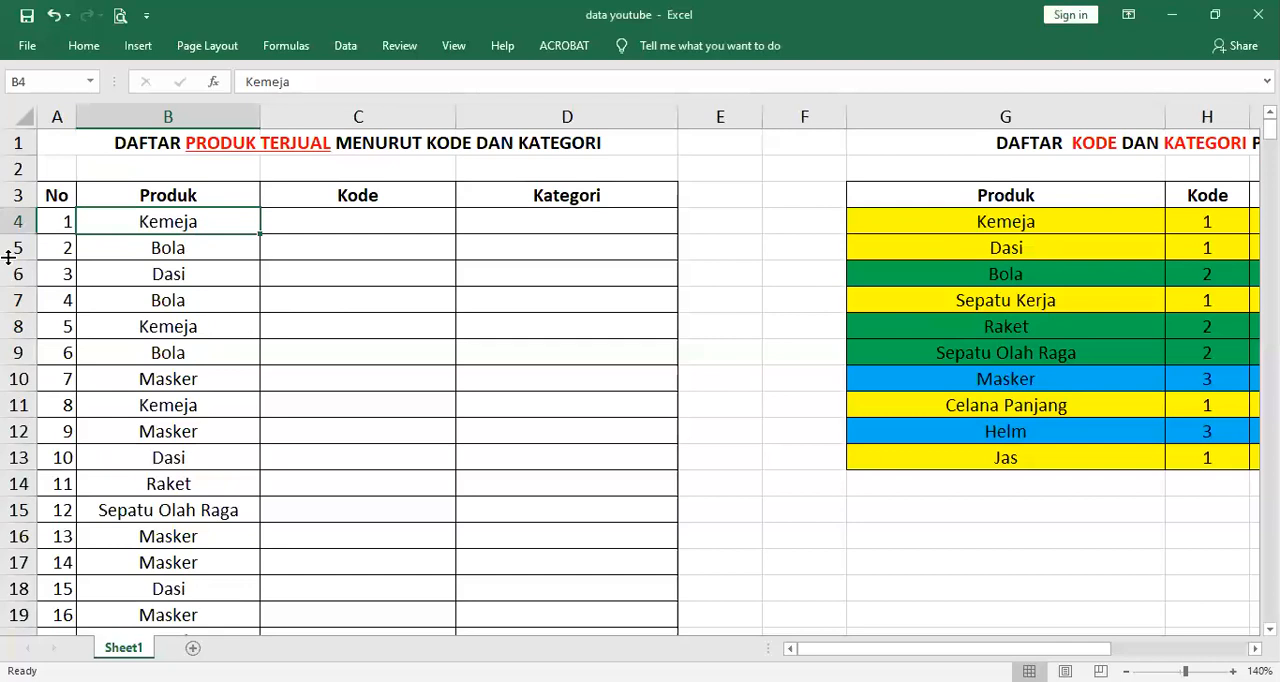
Examine the yellow Pakaian products in the reference table along with their code and category
scroll(1011, 497, "right", 3)
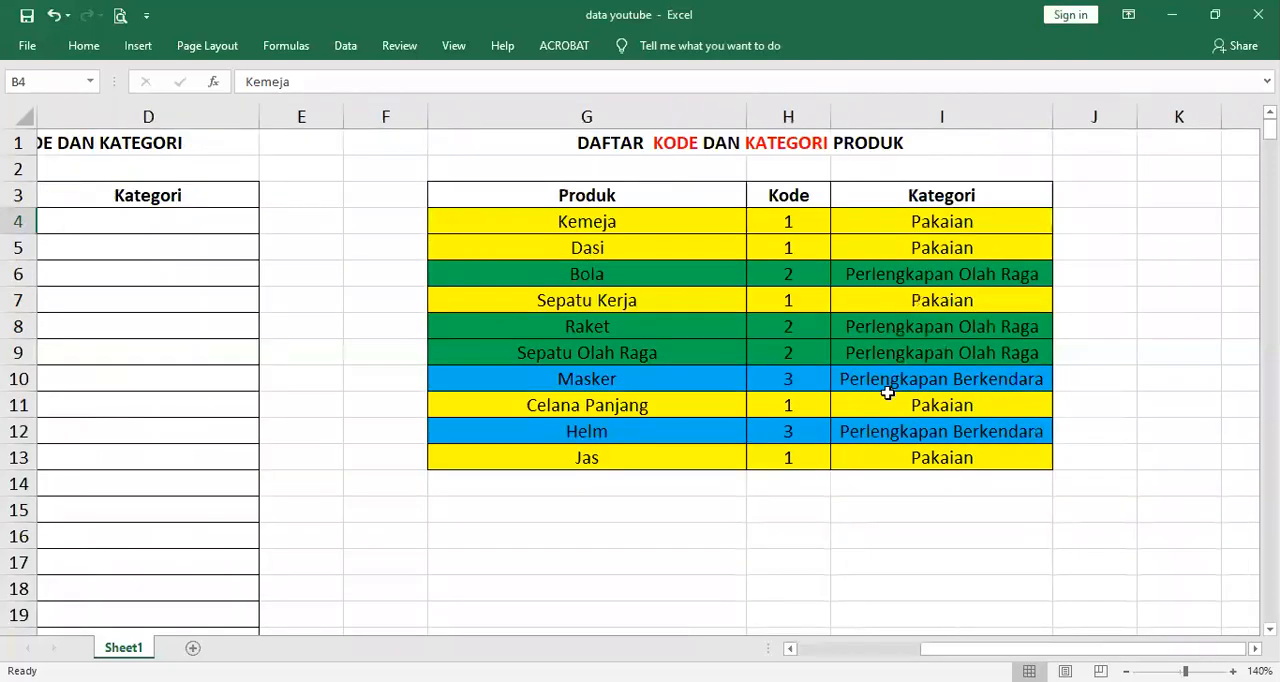
left_click(646, 220)
left_click(638, 250)
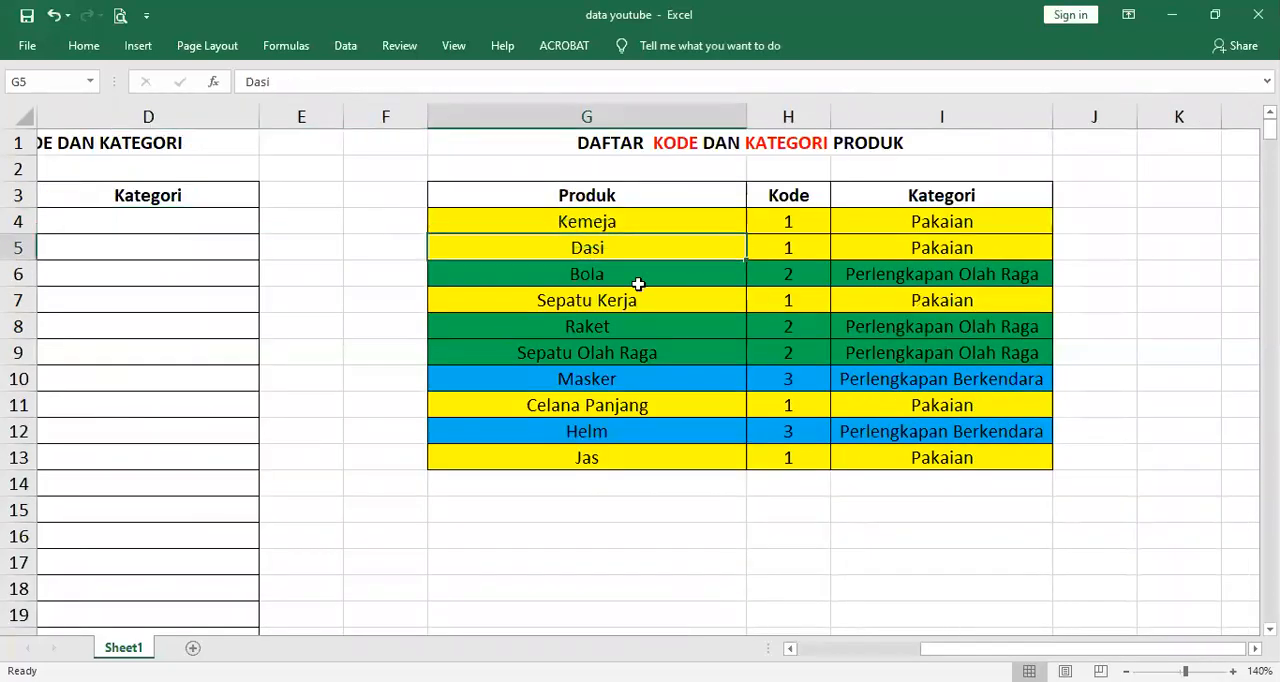
left_click(640, 301)
left_click(639, 410)
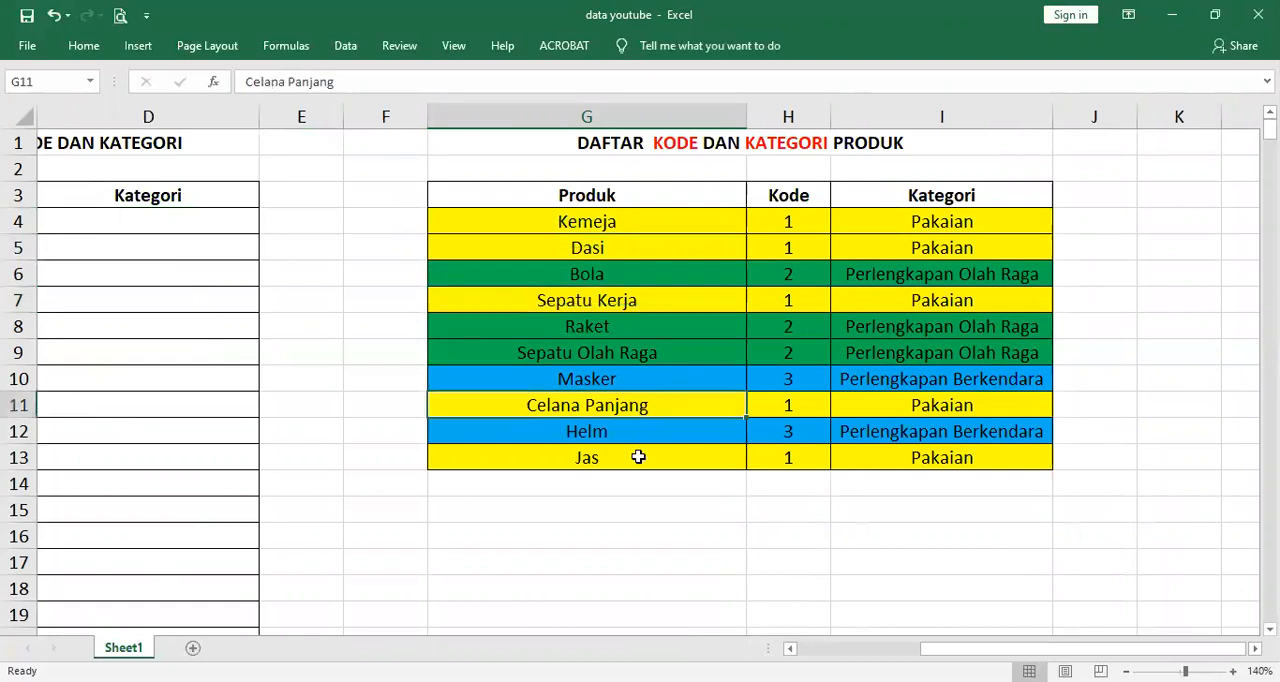
left_click(638, 452)
left_click(811, 226)
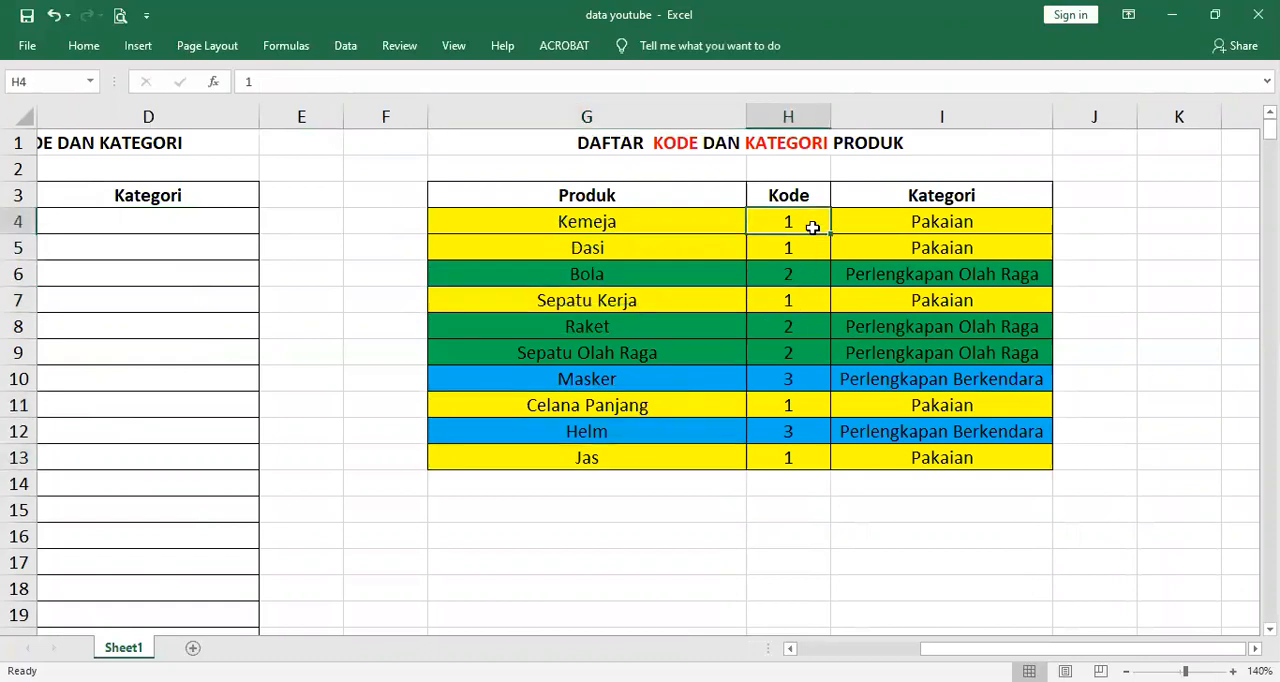
left_click(894, 212)
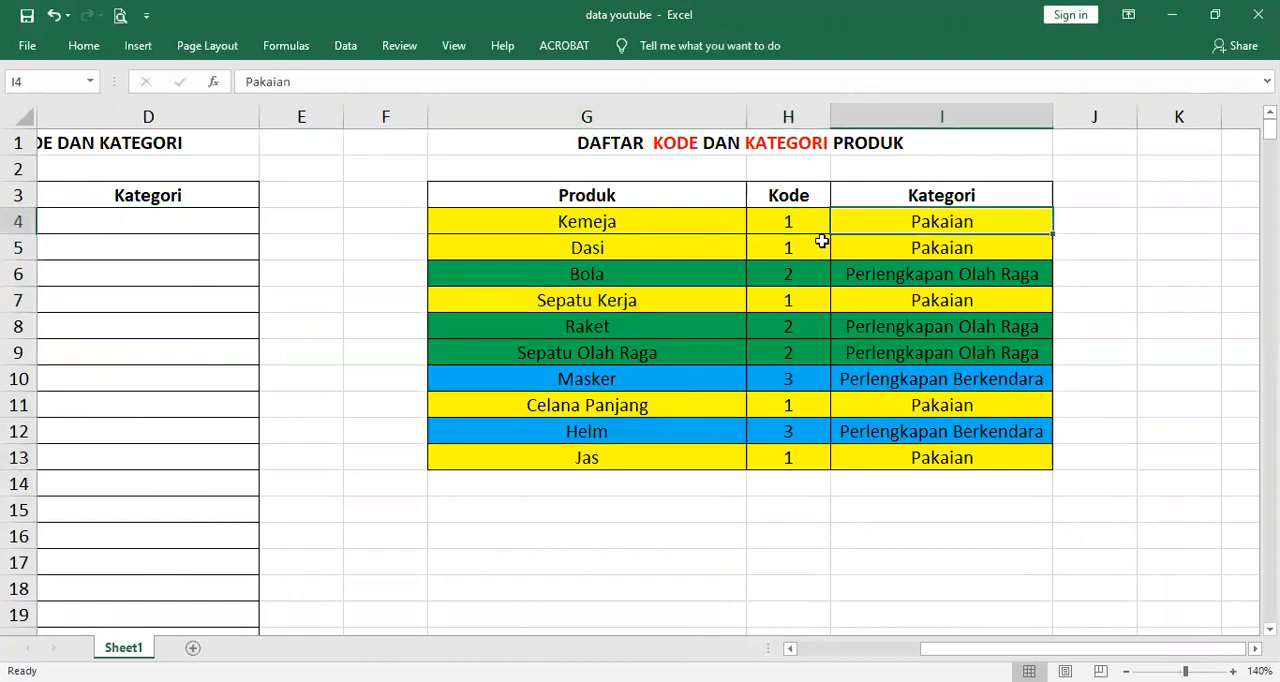
Examine the green Perlengkapan Olah Raga and blue Perlengkapan Berkendara products with their codes and categories in the reference table
left_click(628, 278)
left_click(616, 332)
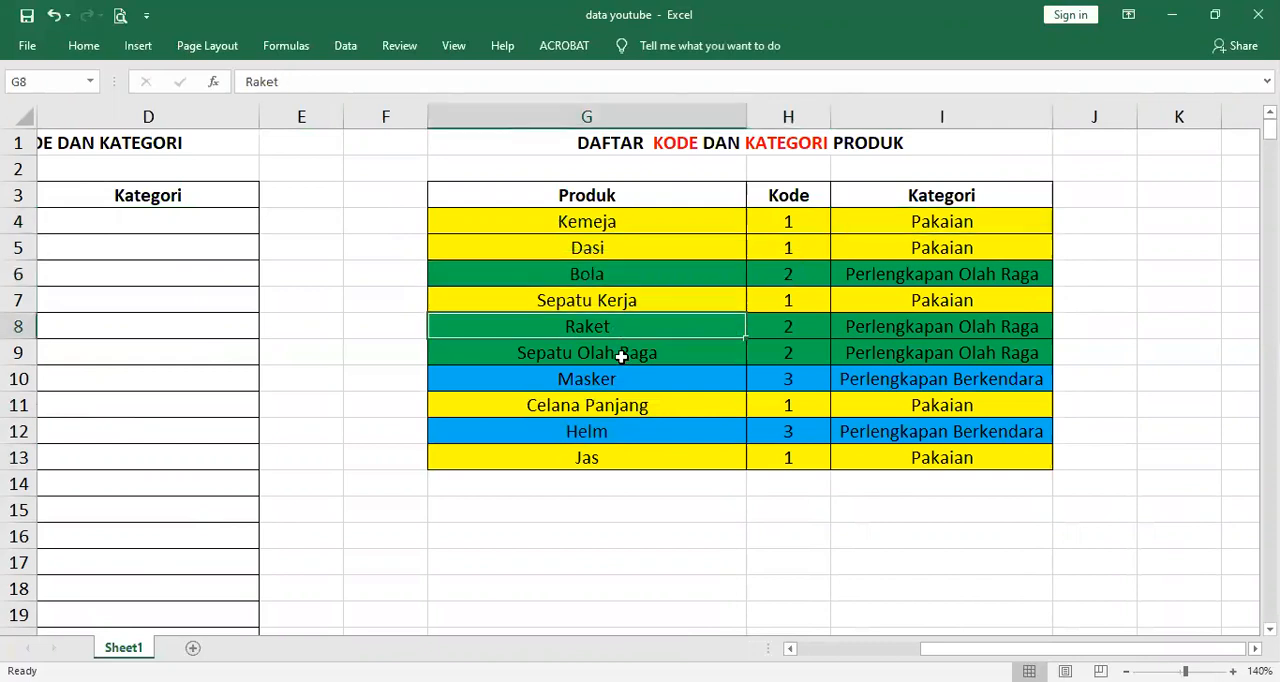
left_click(621, 353)
left_click(819, 276)
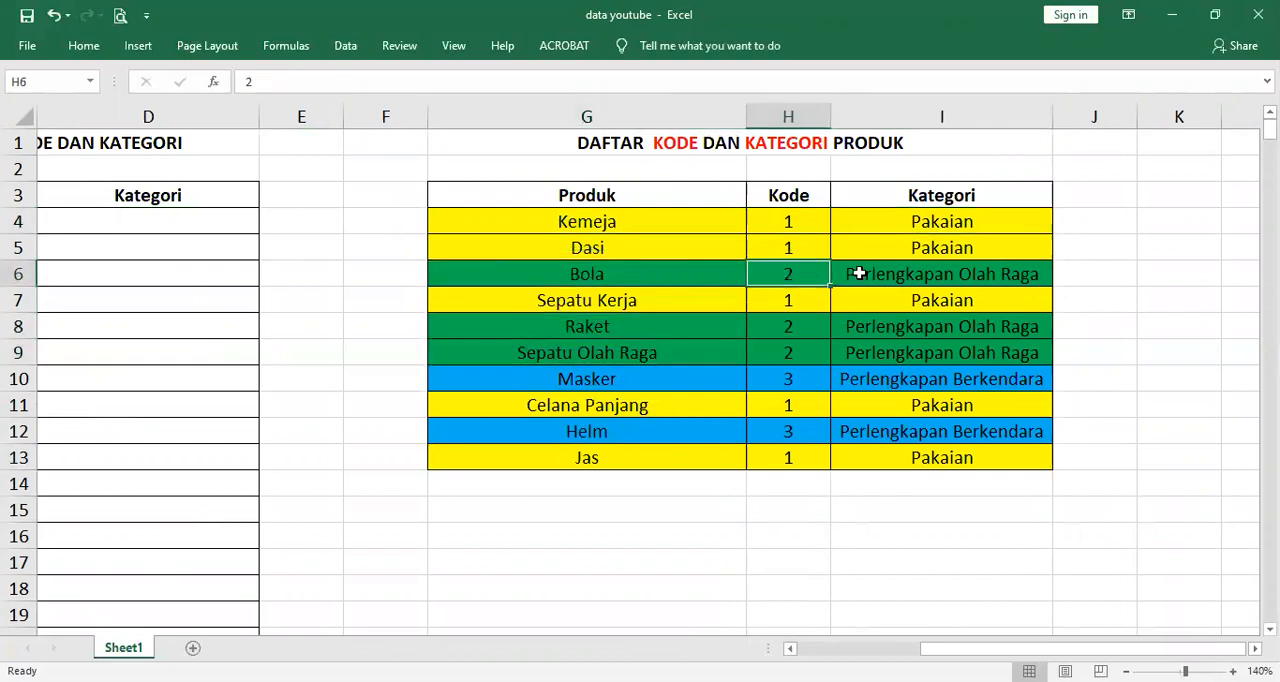
left_click(859, 274)
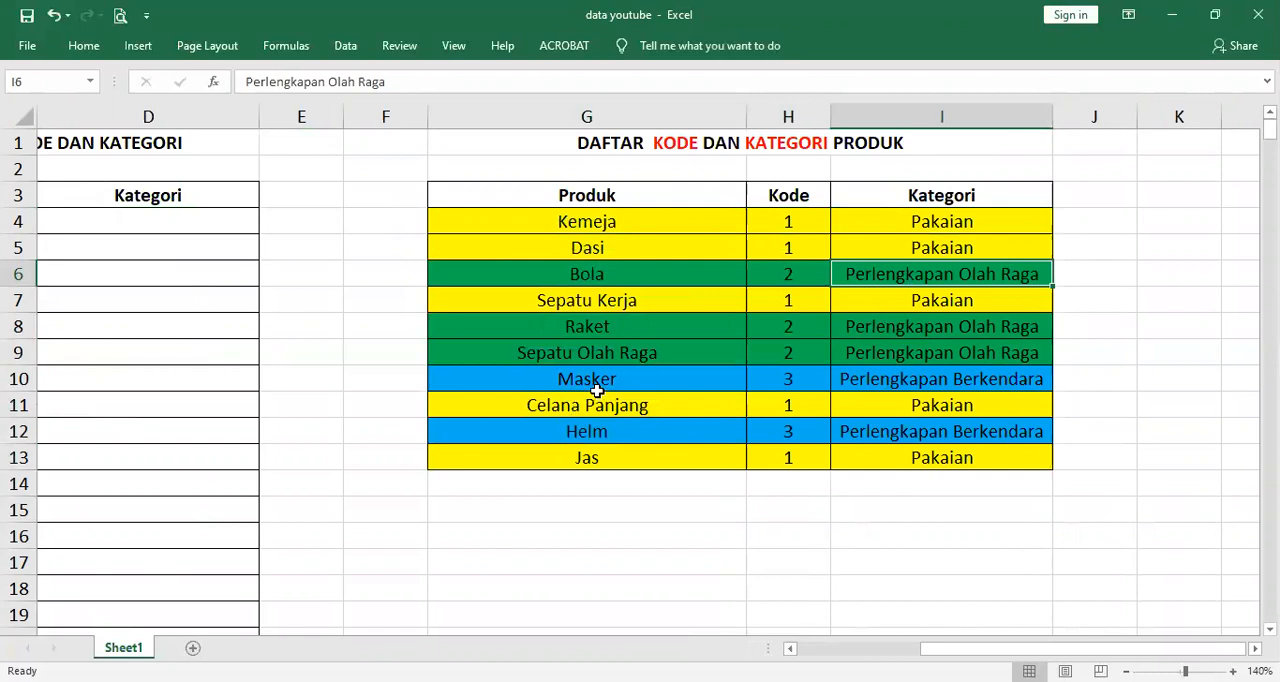
left_click(628, 379)
left_click(665, 433)
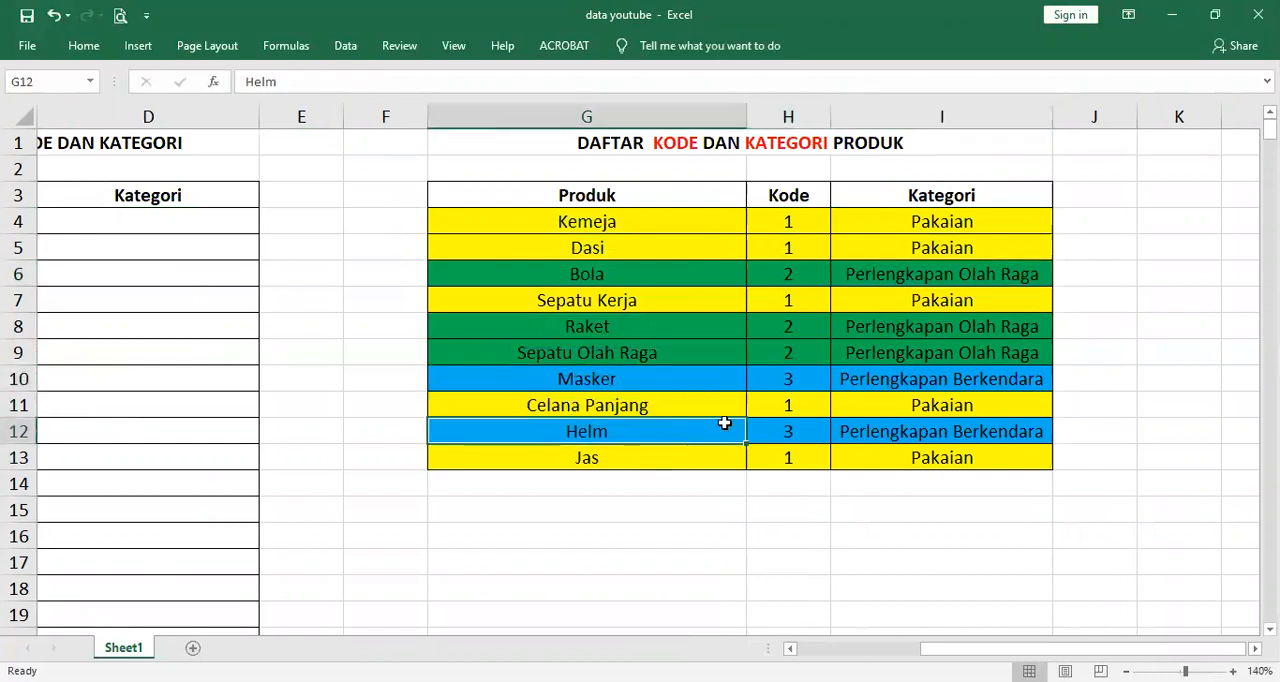
left_click(818, 378)
left_click(855, 377)
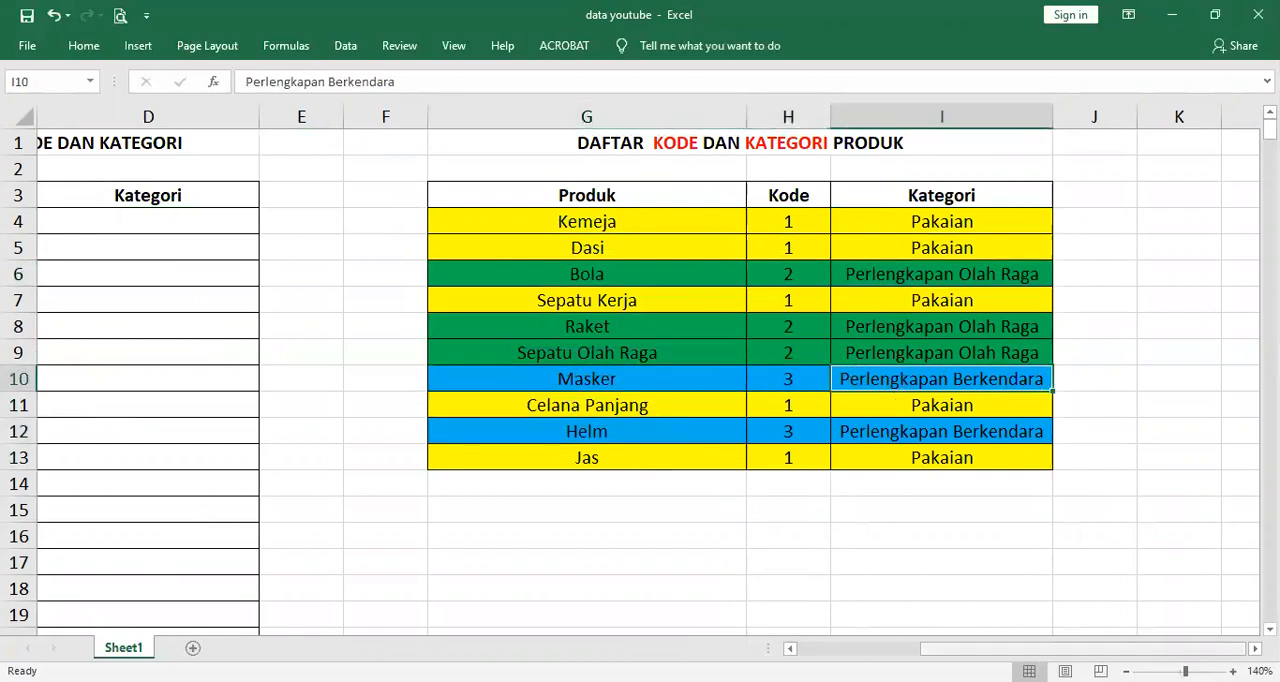
Start a VLOOKUP formula in the first Kode cell, C4, with the product in B4 as the lookup value
left_click_drag(1086, 649, 962, 649)
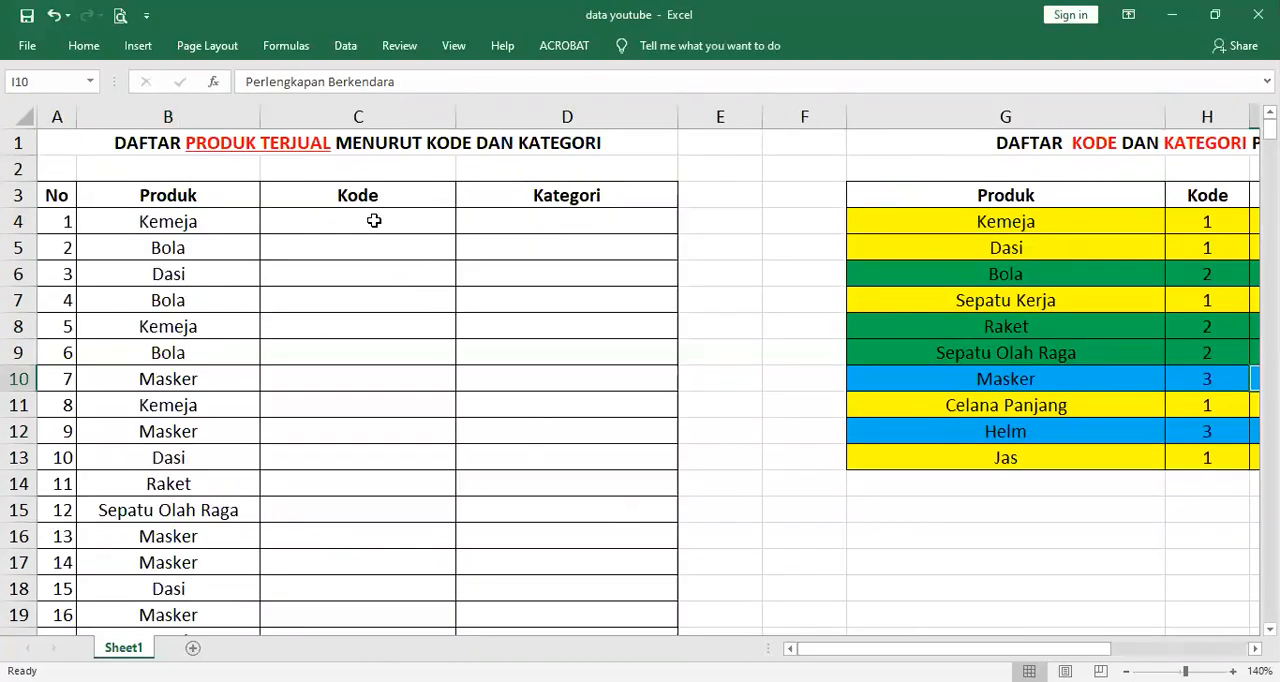
left_click(373, 221)
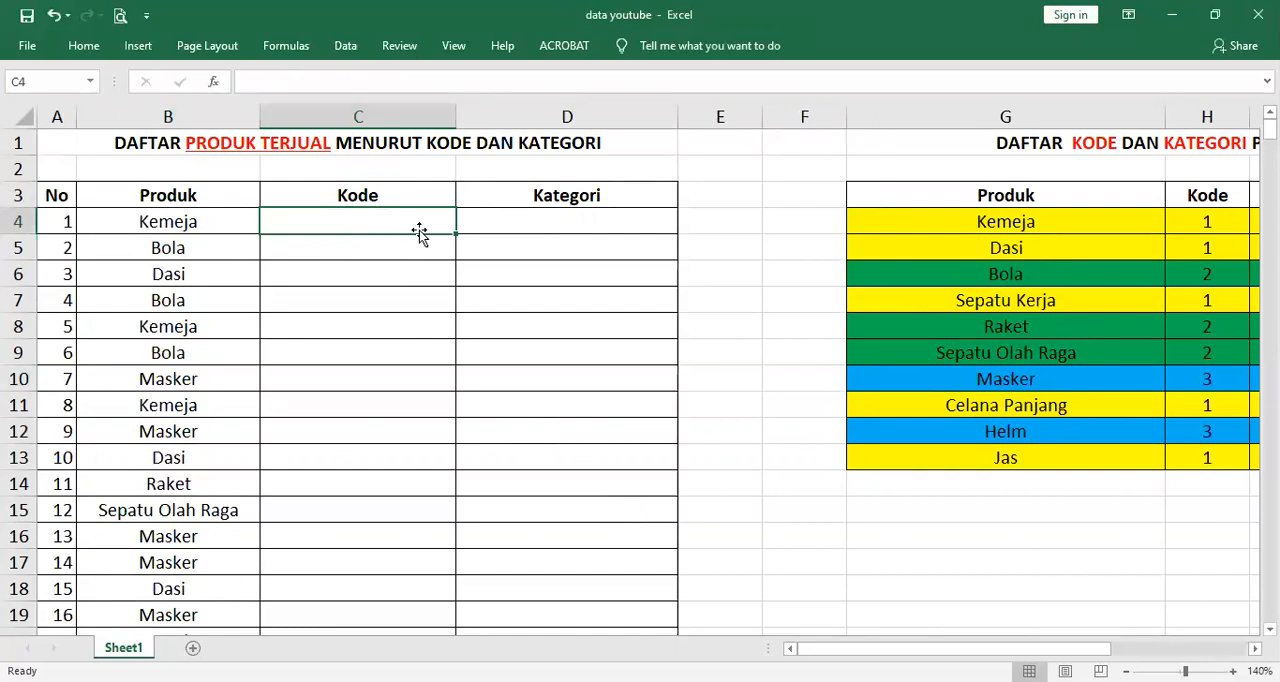
type("=v")
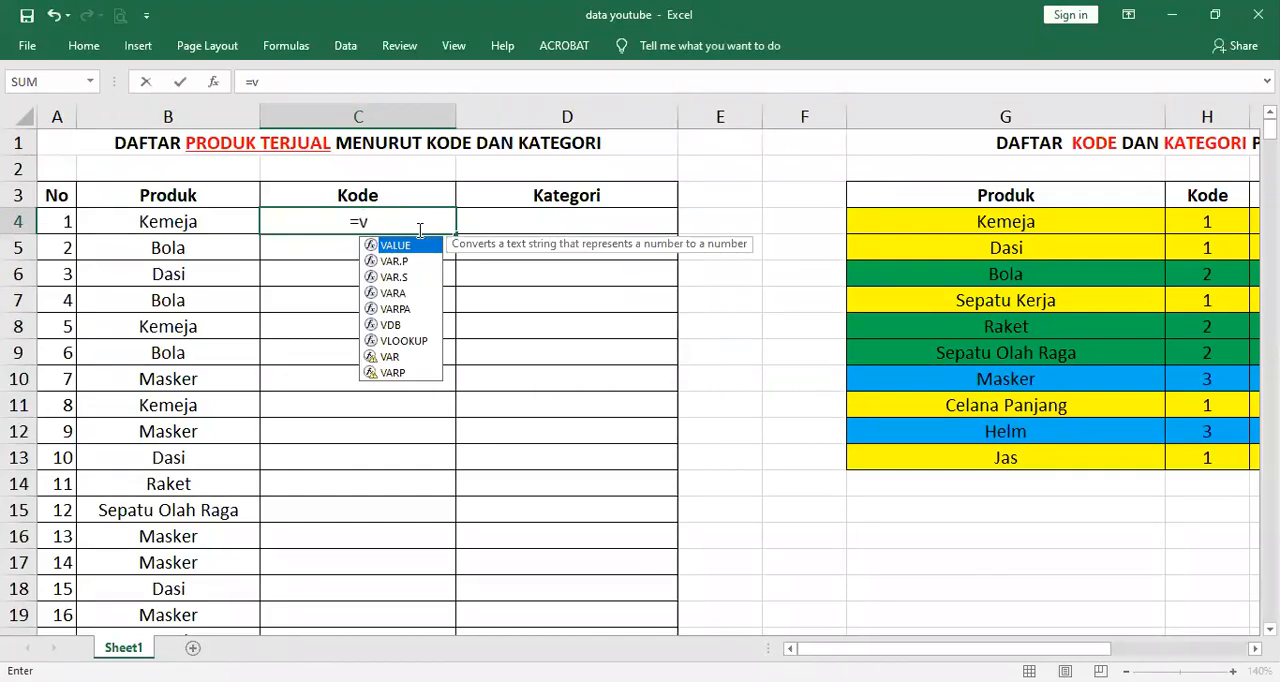
type("l")
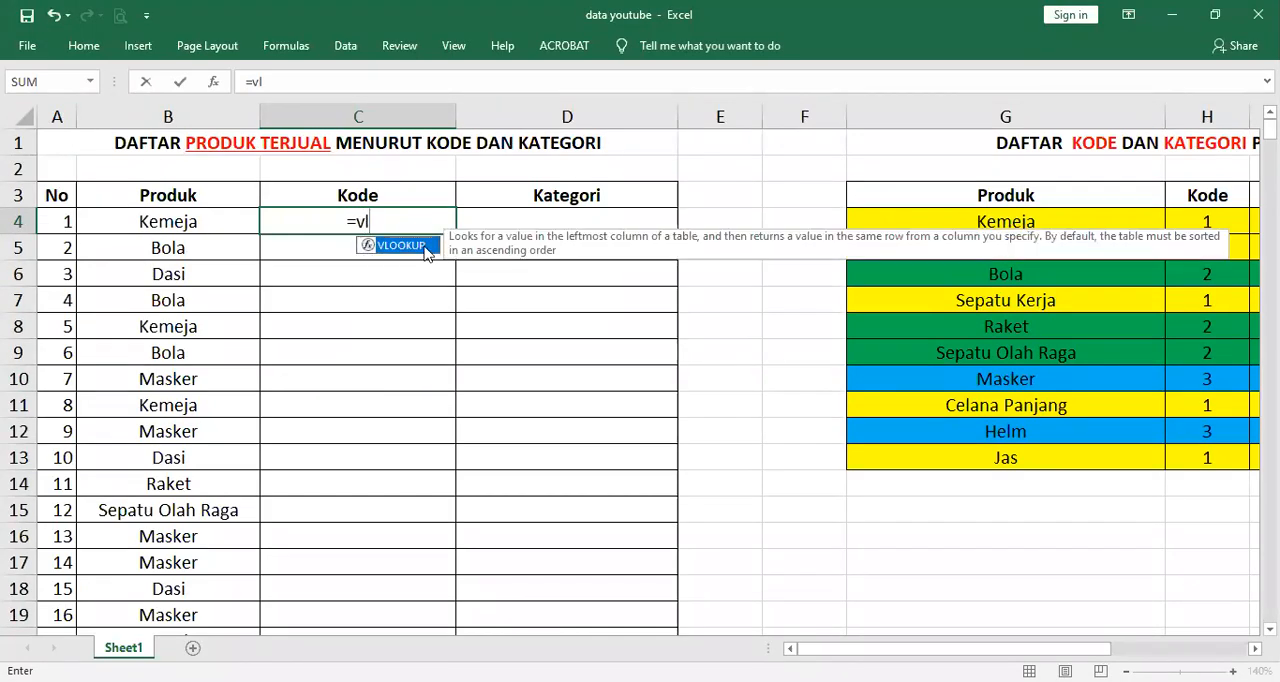
double_click(400, 246)
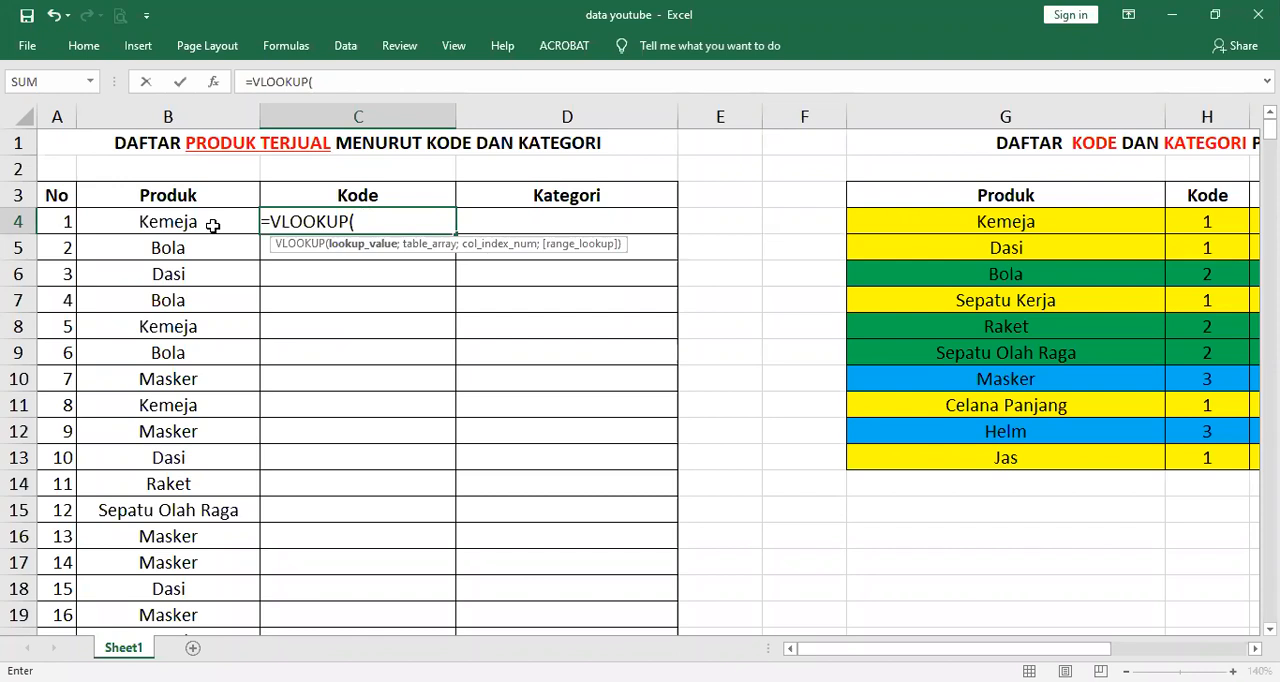
left_click(213, 224)
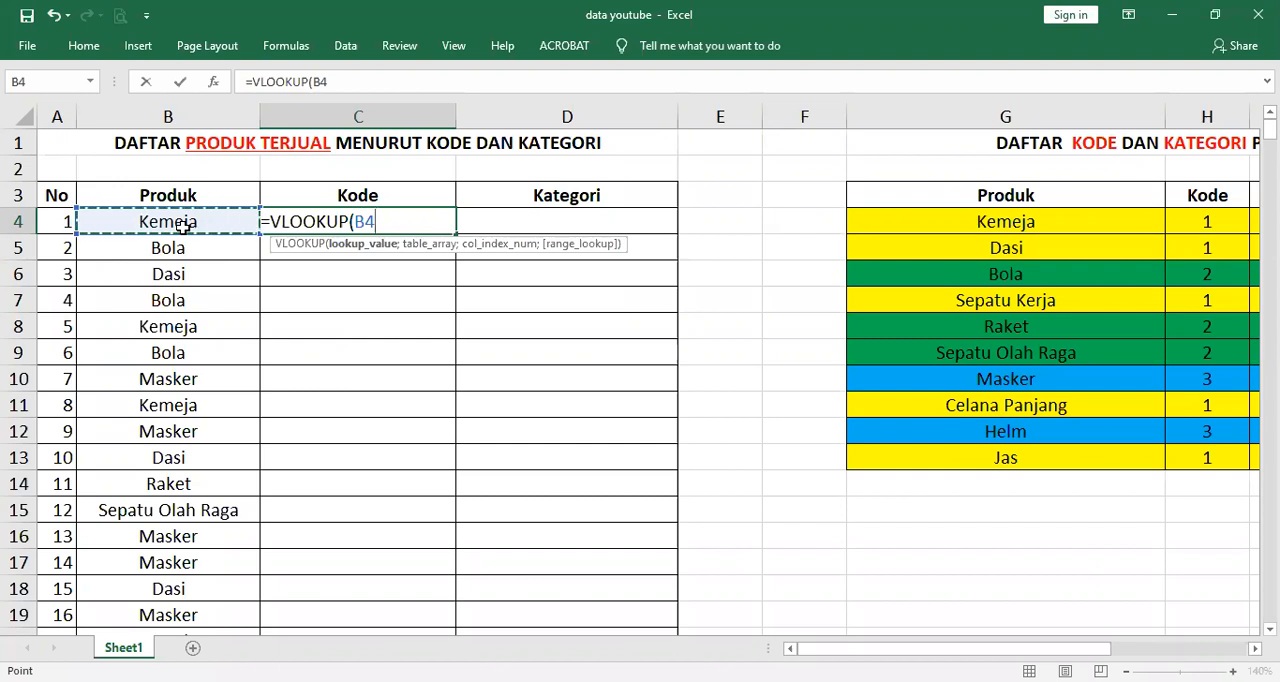
type(";")
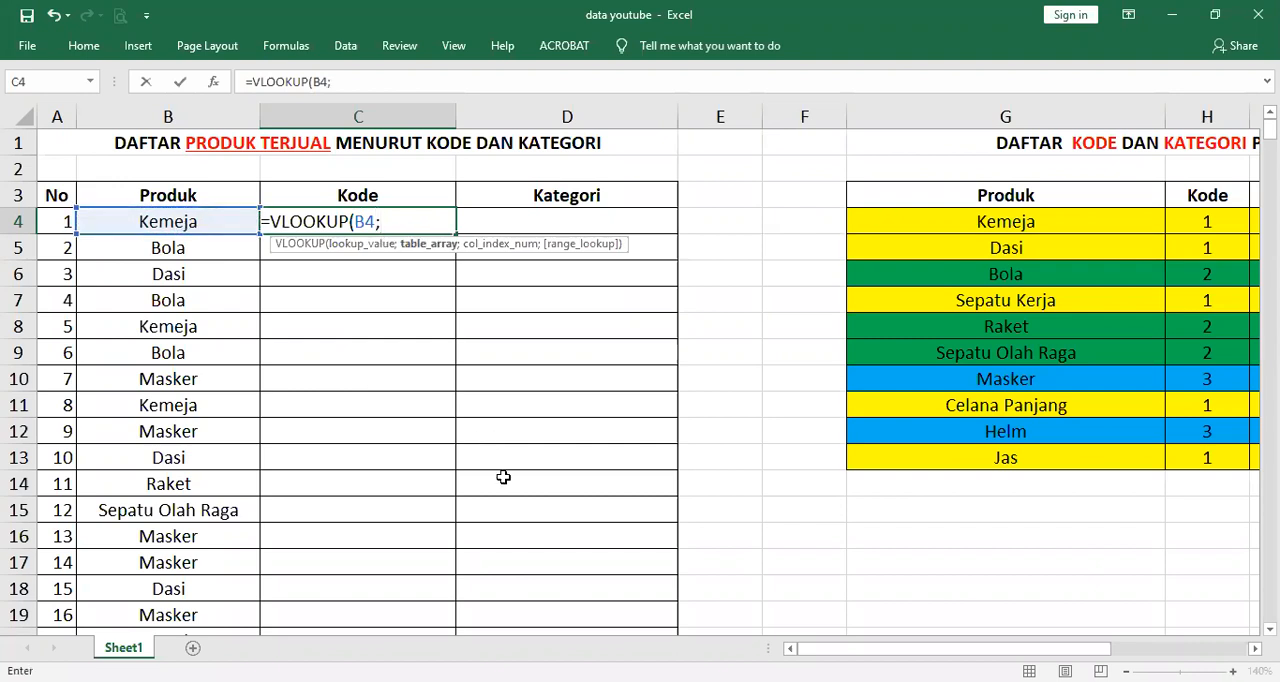
Set the VLOOKUP table array to G4:I13, covering the reference table without its header row
left_click_drag(955, 648, 1075, 648)
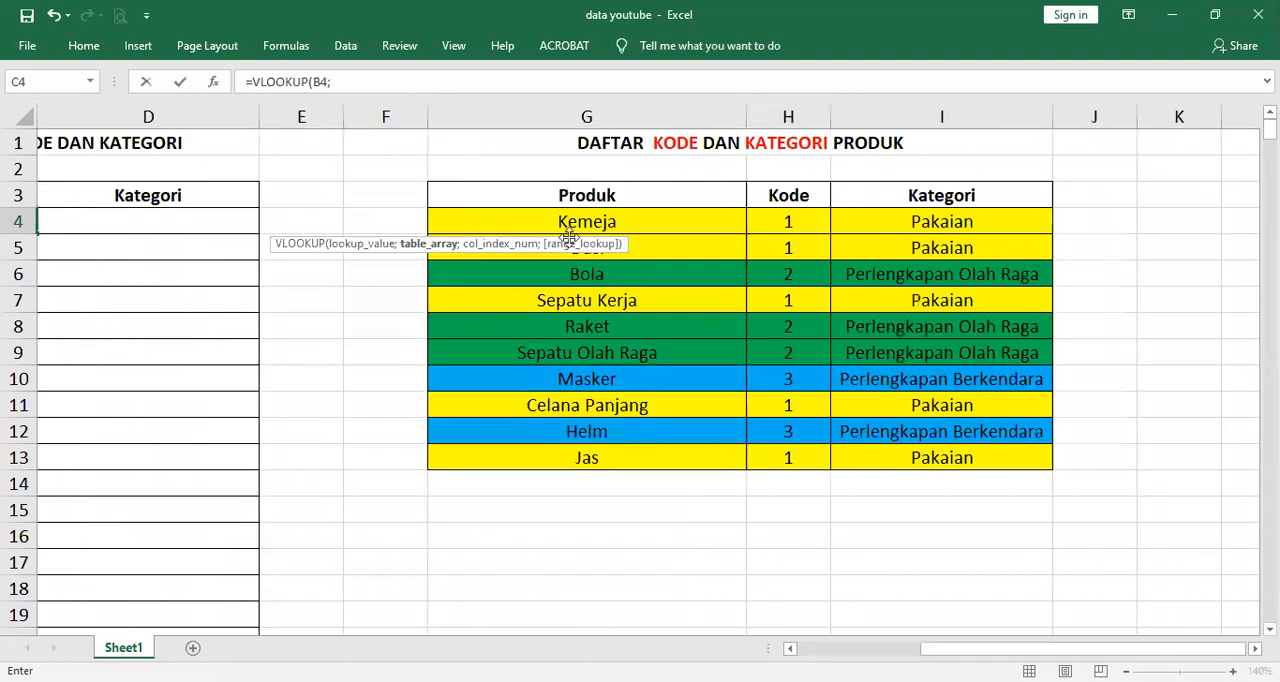
left_click(523, 219)
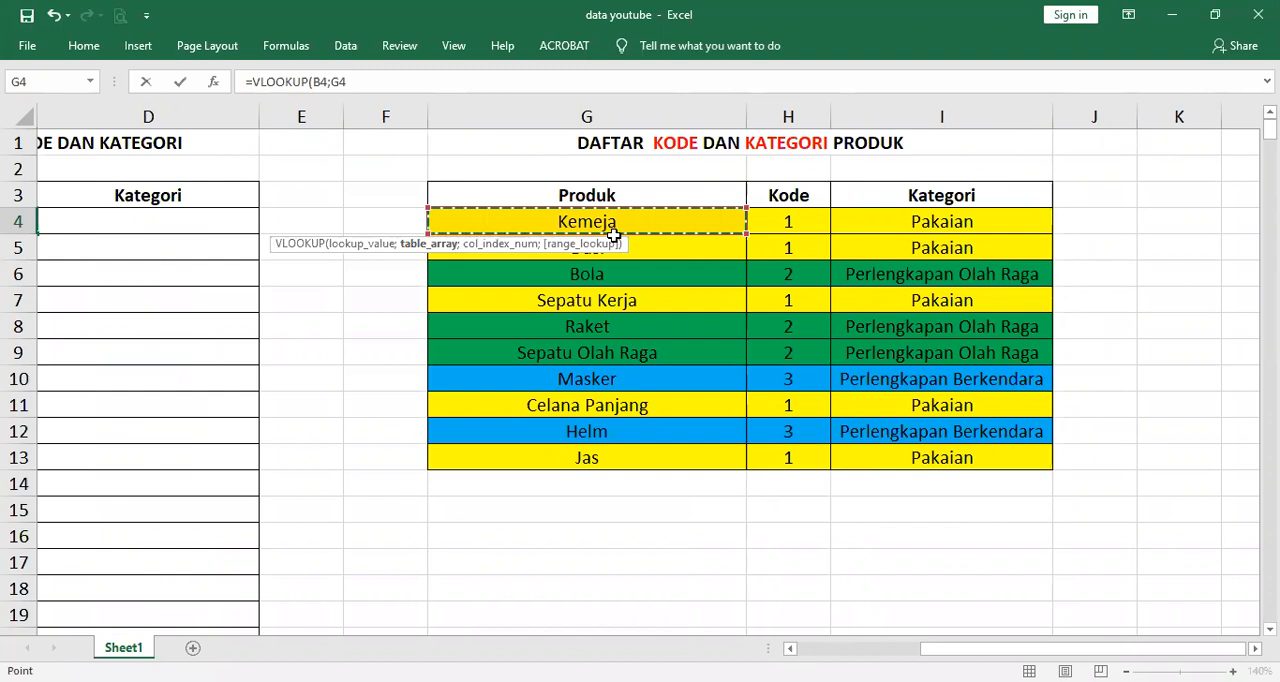
left_click_drag(613, 235, 971, 509)
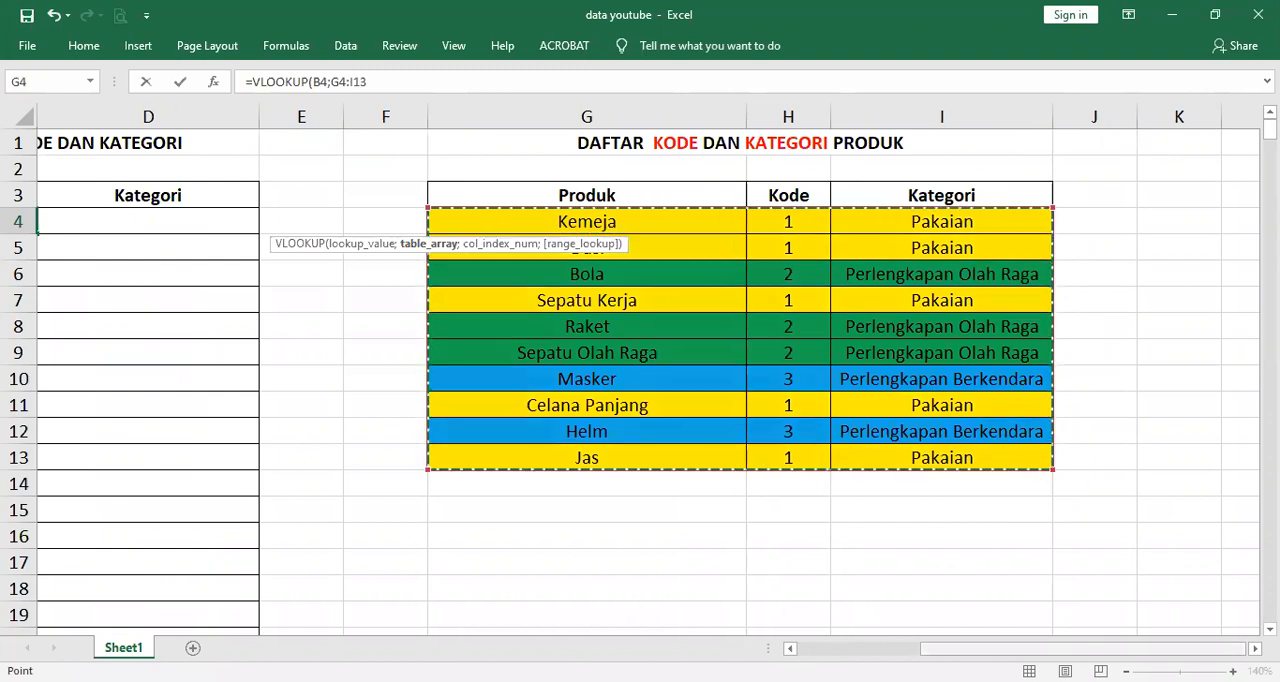
left_click_drag(1075, 648, 955, 648)
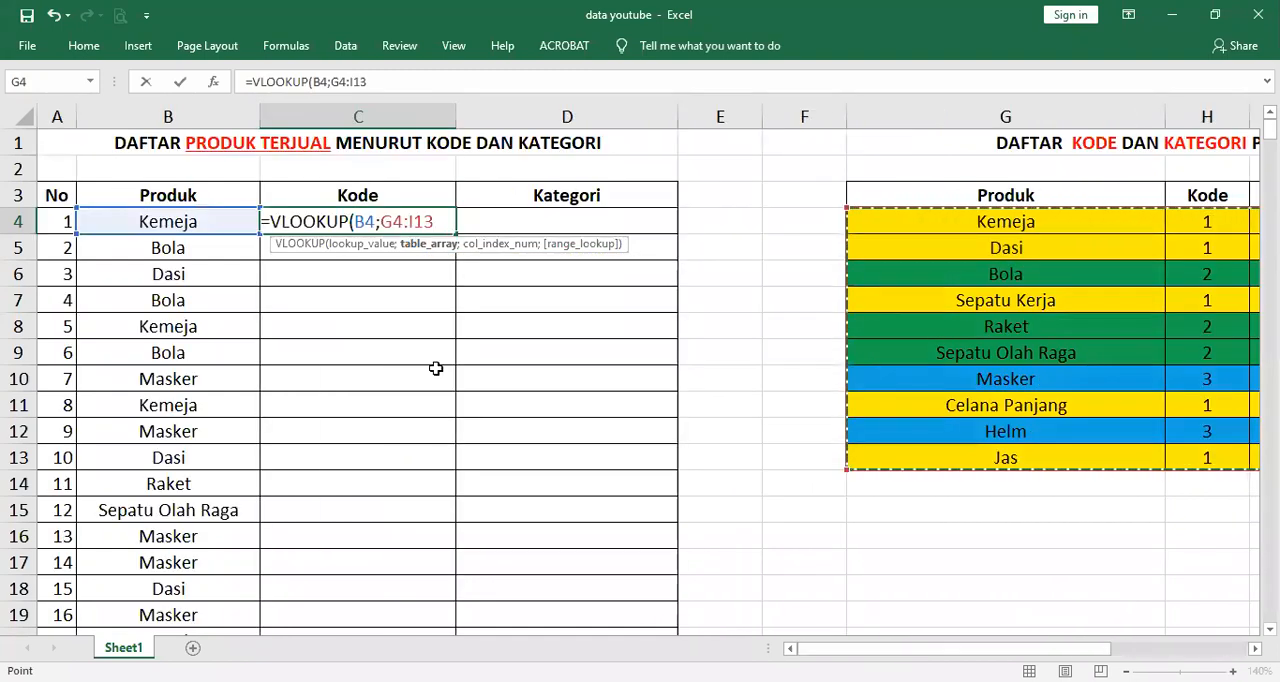
Make the table array absolute as $G$4:$I$13 and add the semicolon for the next VLOOKUP argument
left_click(381, 220)
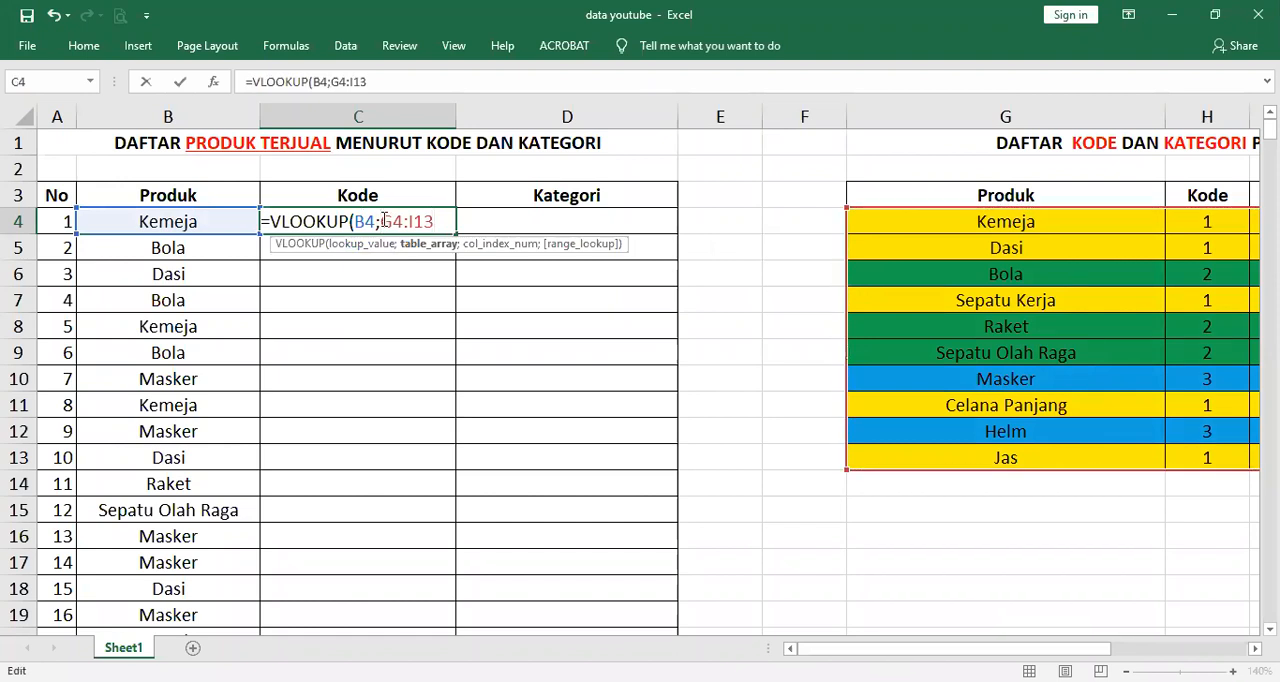
type("$")
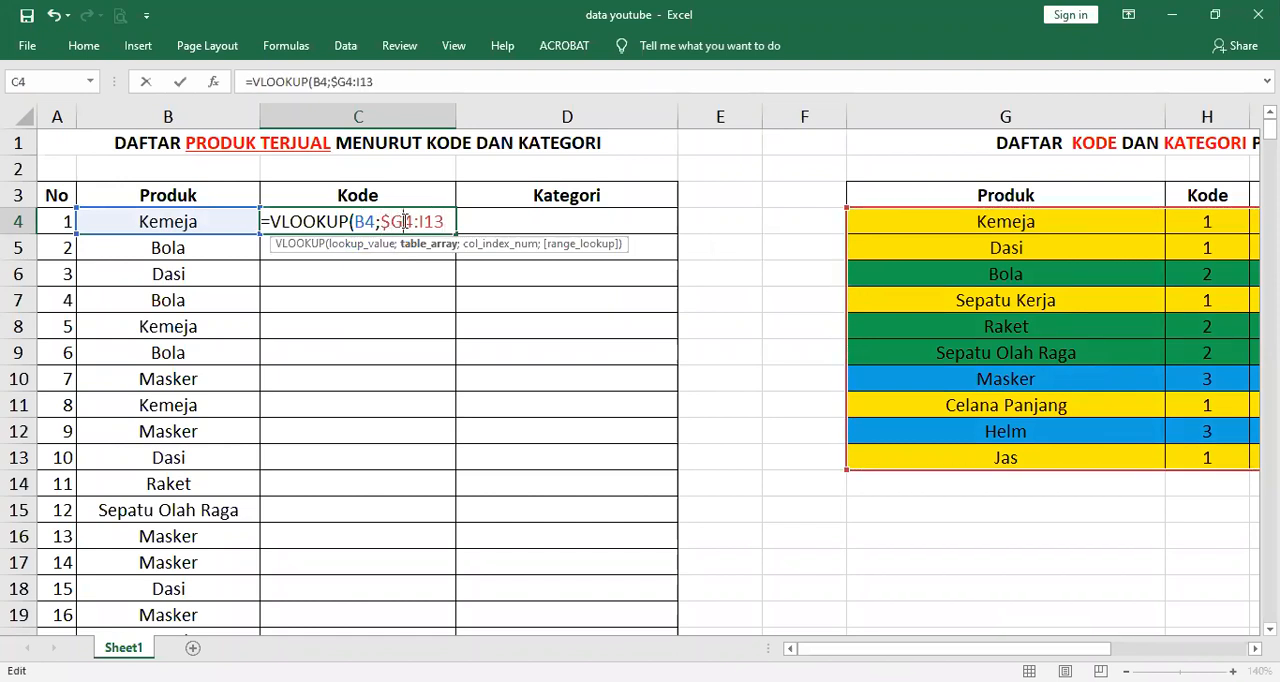
left_click(406, 221)
type("$")
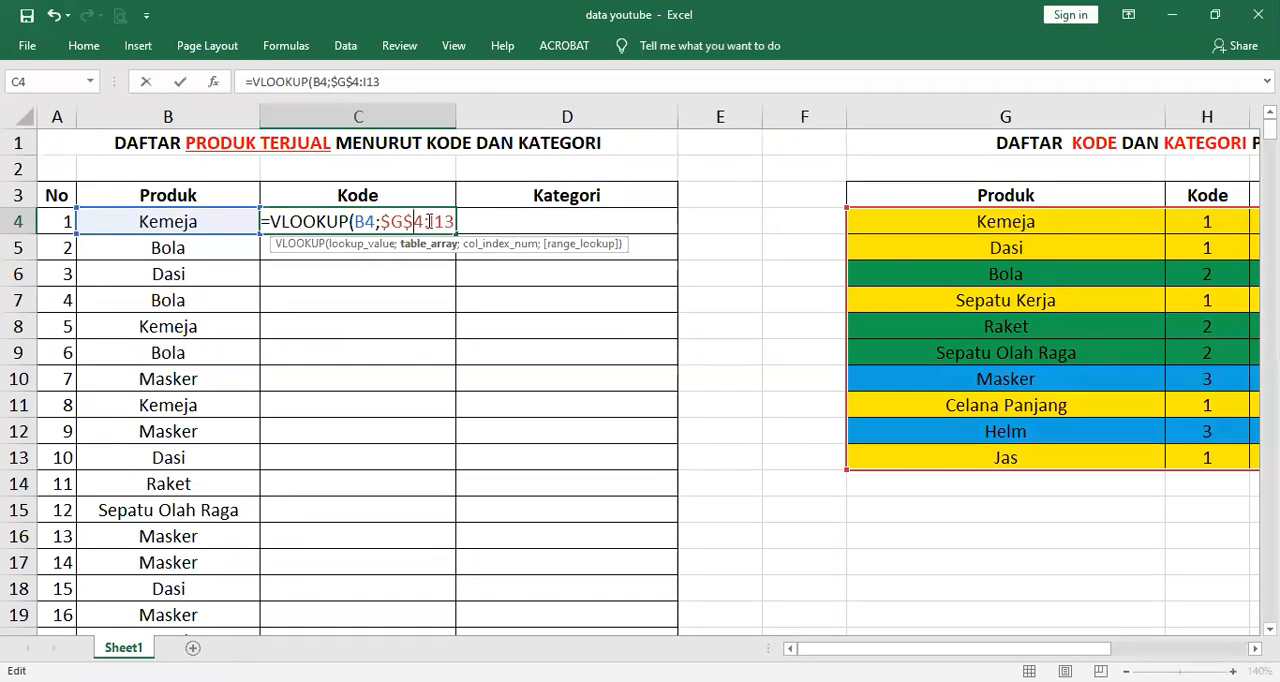
left_click(429, 221)
type("$")
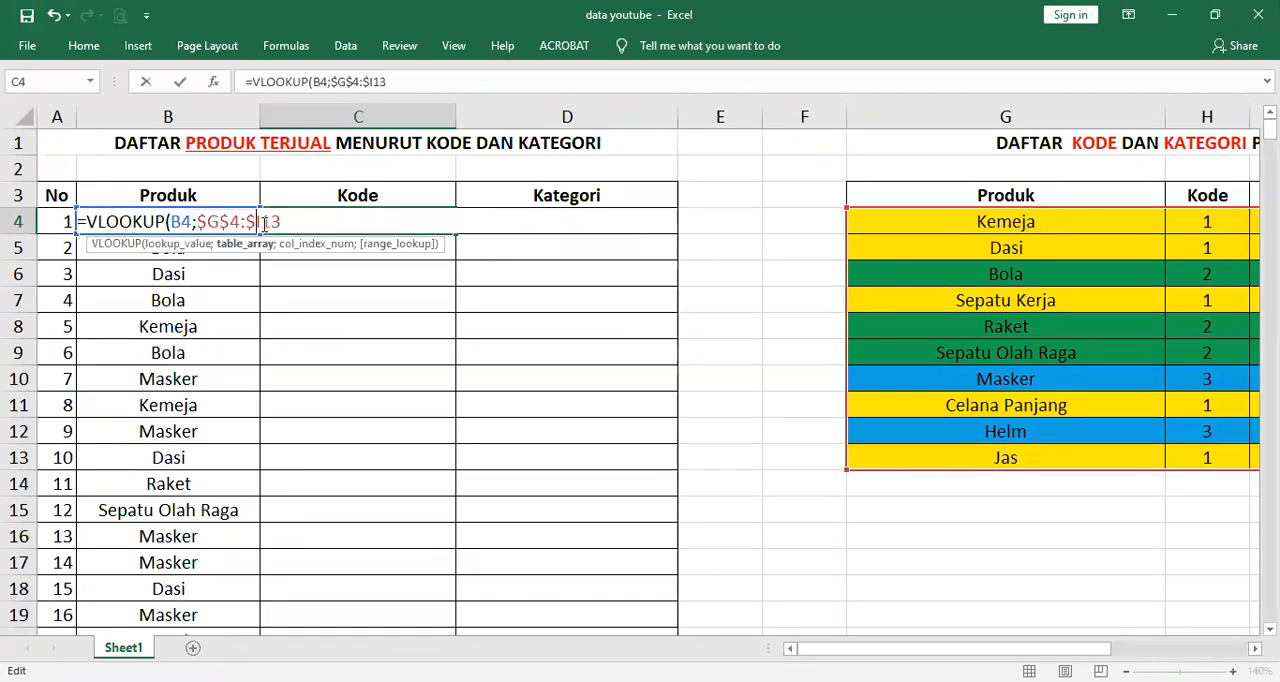
key("Right")
type("$")
left_click(311, 221)
type(";")
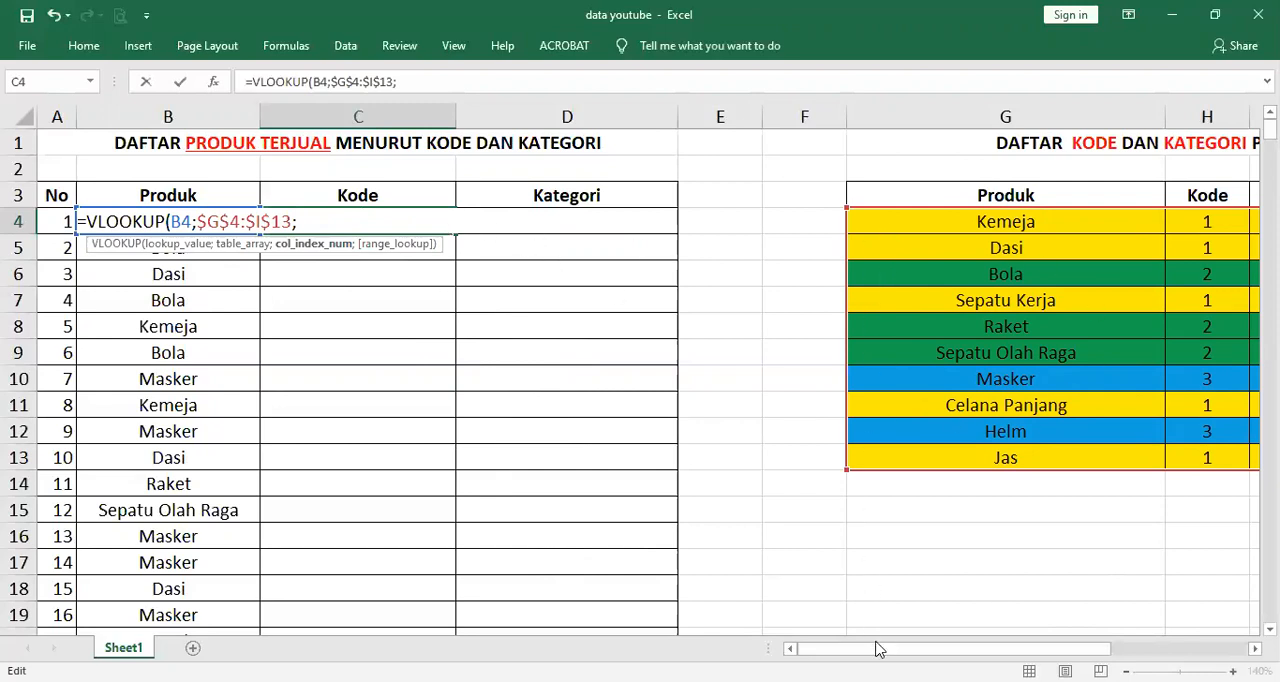
Complete the VLOOKUP formula in C4 with column index 2 and range lookup 0 for an exact match
mouse_move(878, 652)
left_mouse_down()
mouse_move(993, 652)
mouse_move(880, 652)
left_mouse_up()
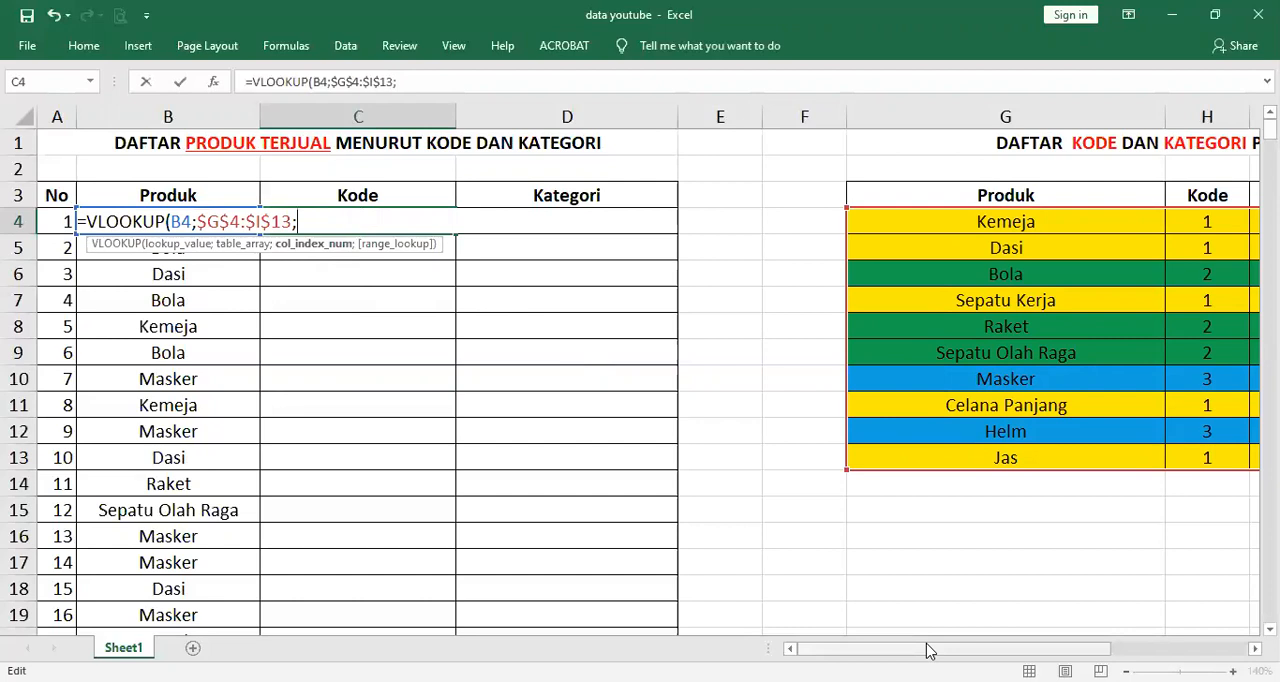
left_click(1140, 646)
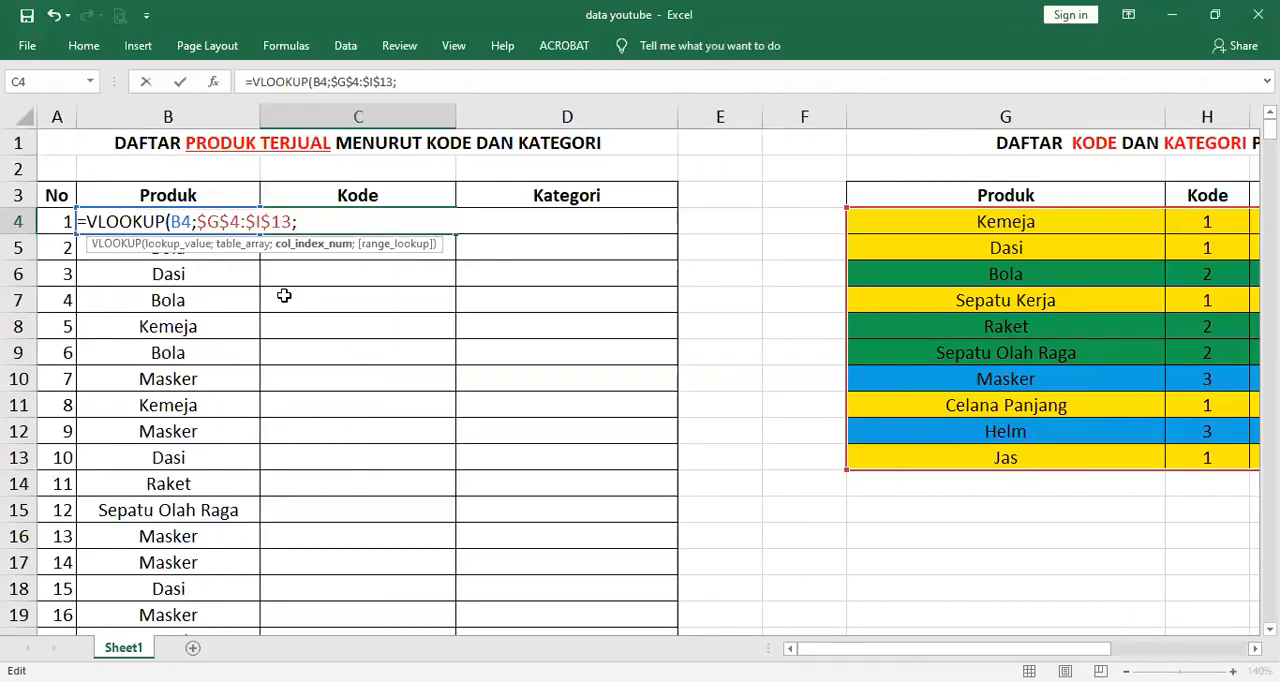
type("2;")
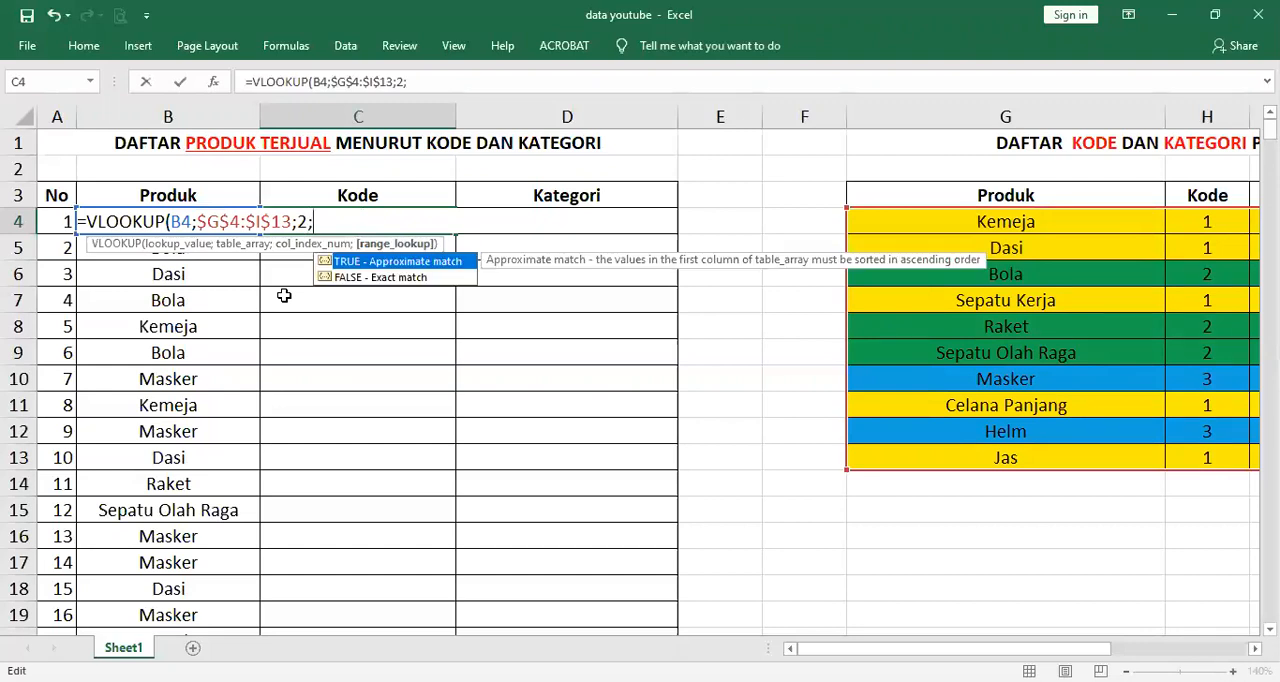
type("0)")
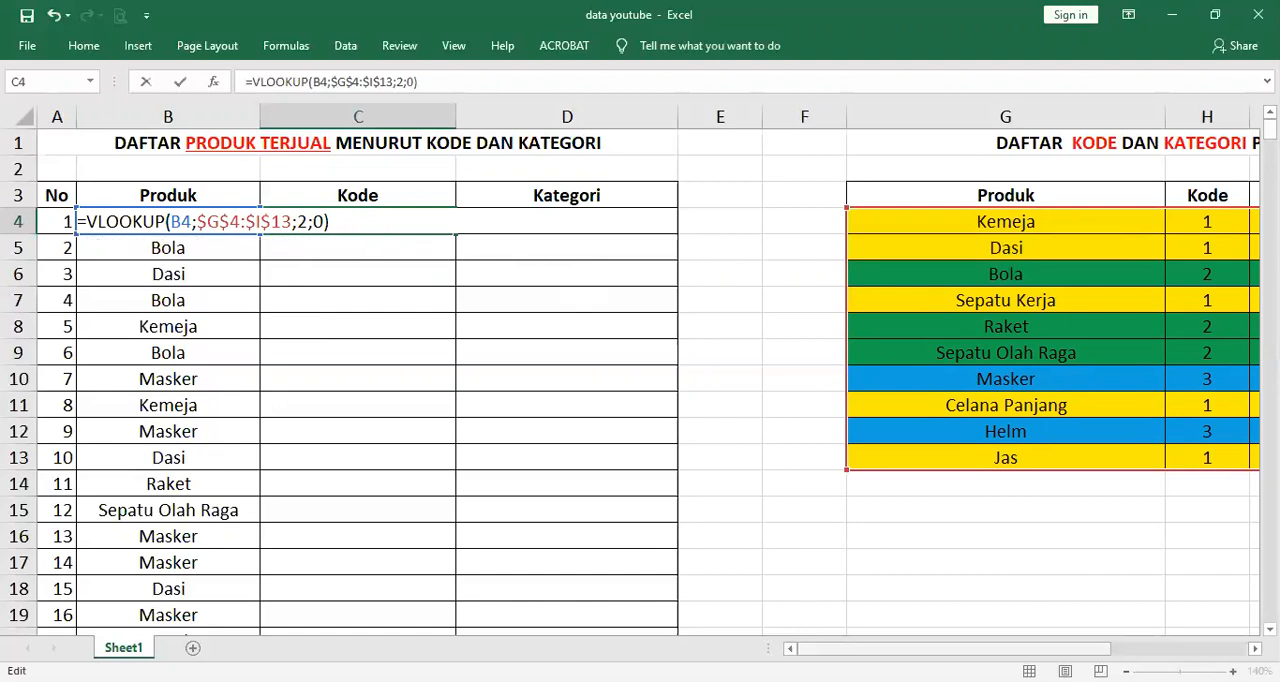
left_click_drag(934, 649, 1062, 649)
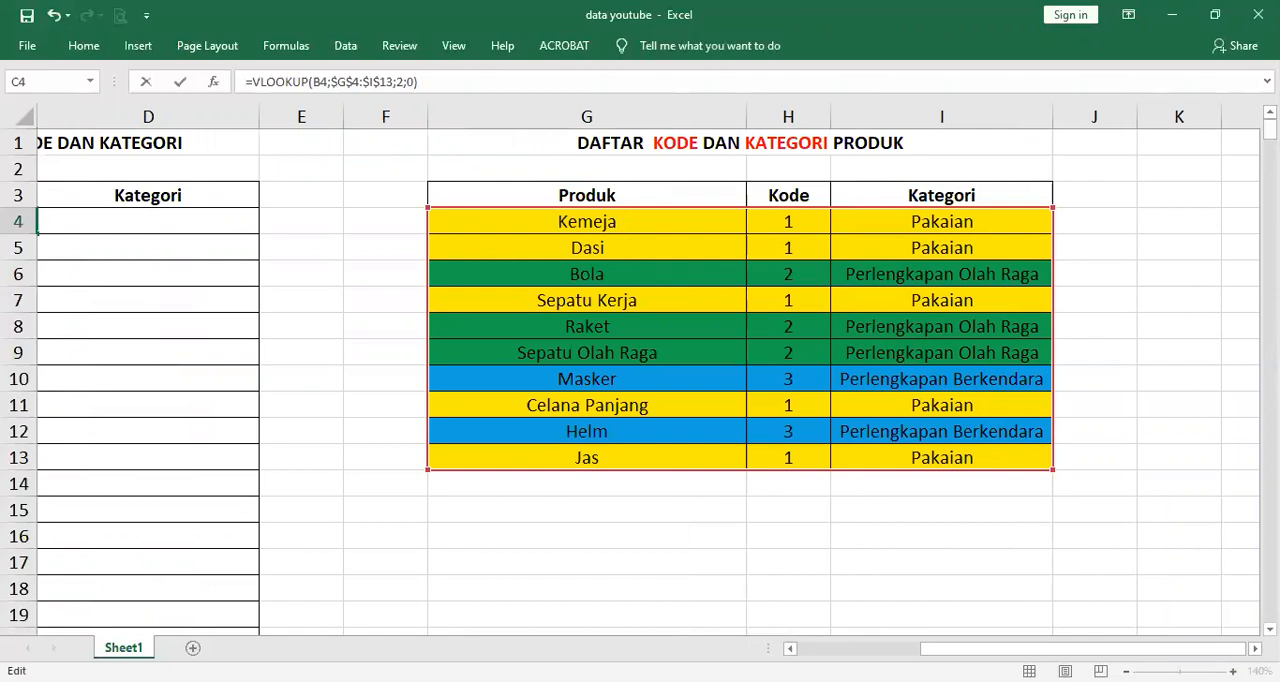
left_click_drag(1031, 651, 777, 554)
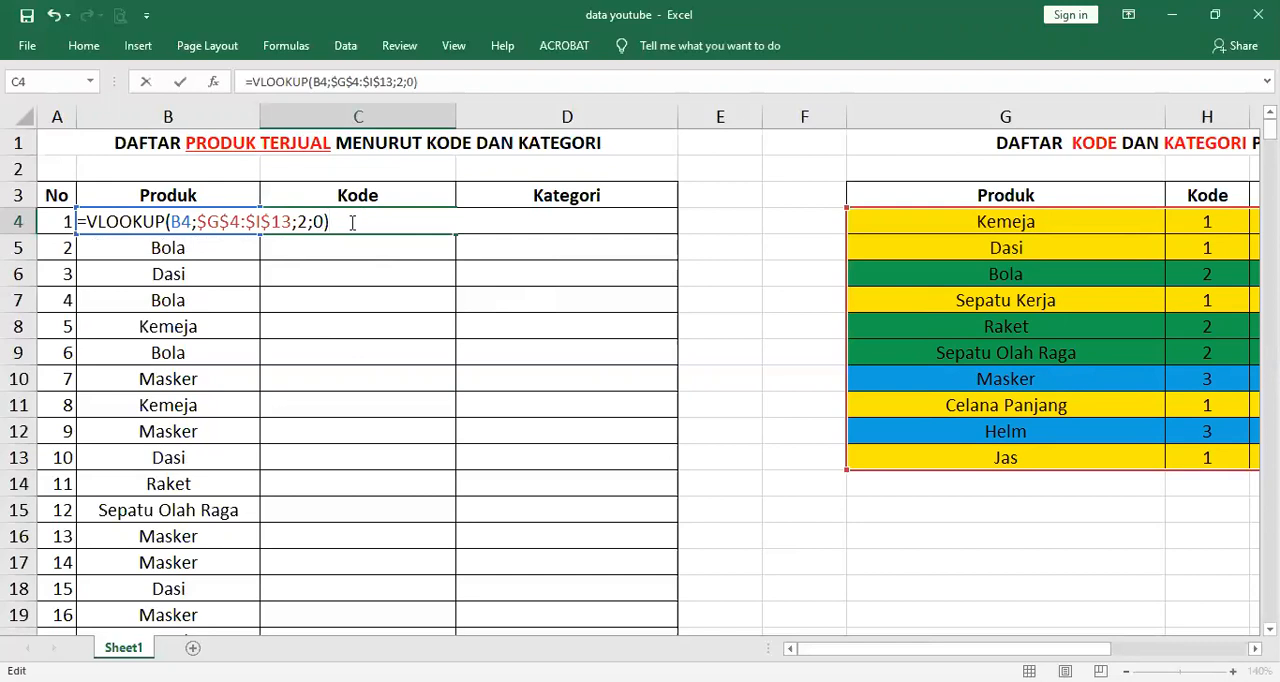
key("Return")
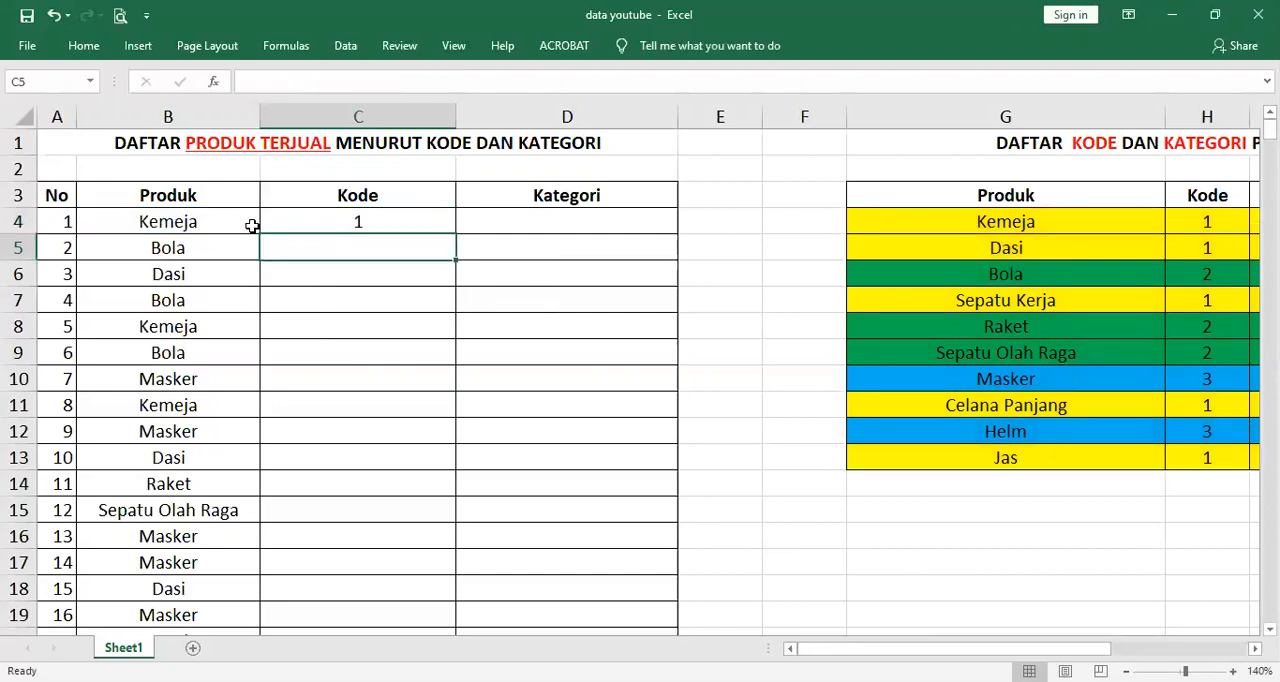
Compare the first Kode result with its product in B4 and look over the remaining empty Kode rows
left_click(176, 229)
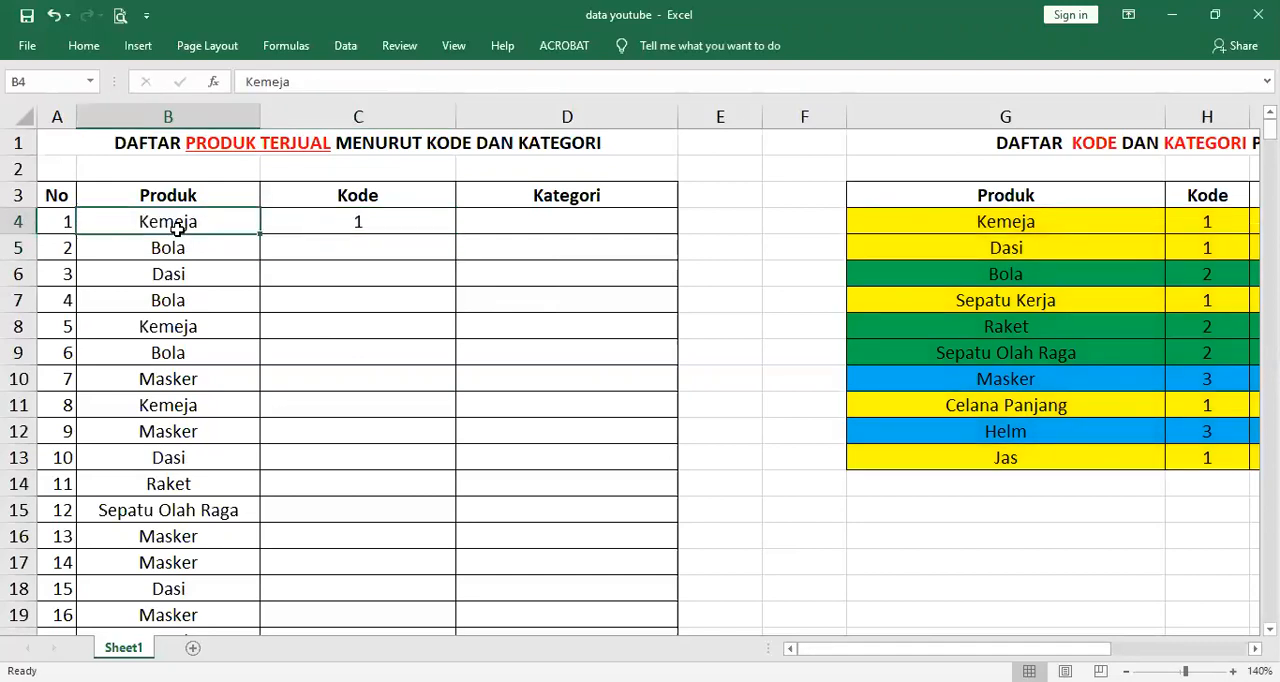
left_click(398, 226)
left_click(403, 250)
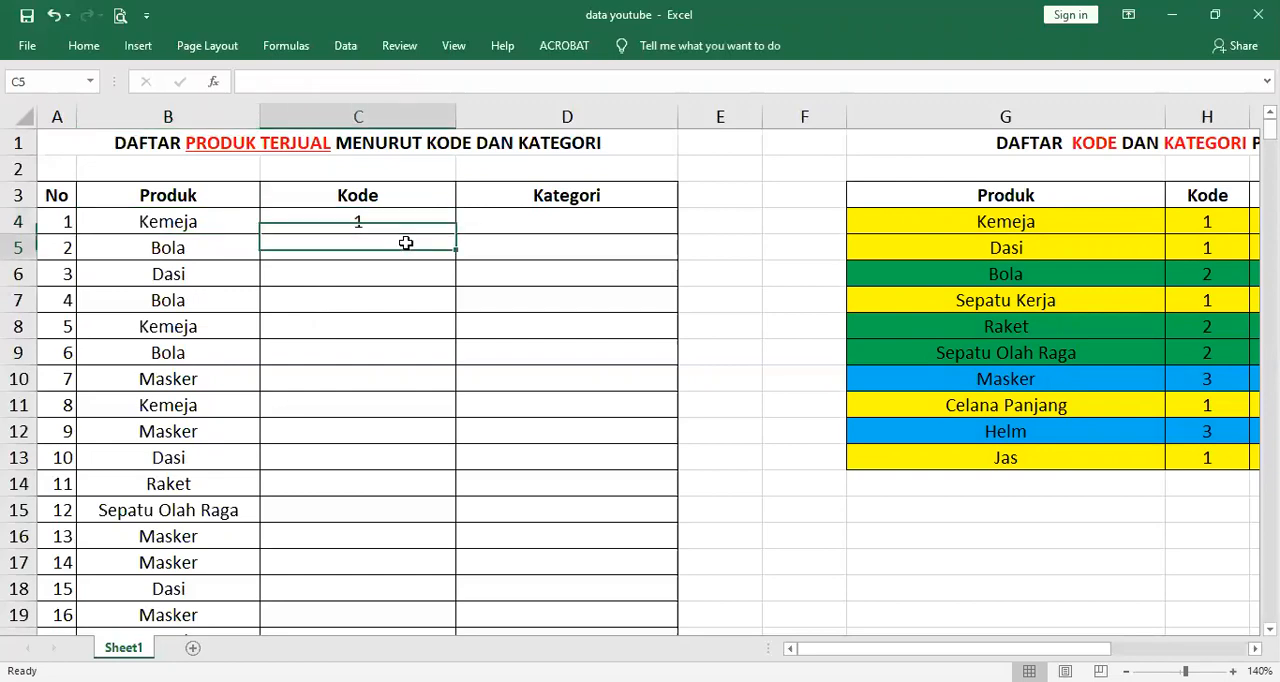
scroll(410, 280, "down", 3)
scroll(389, 378, "down", 9)
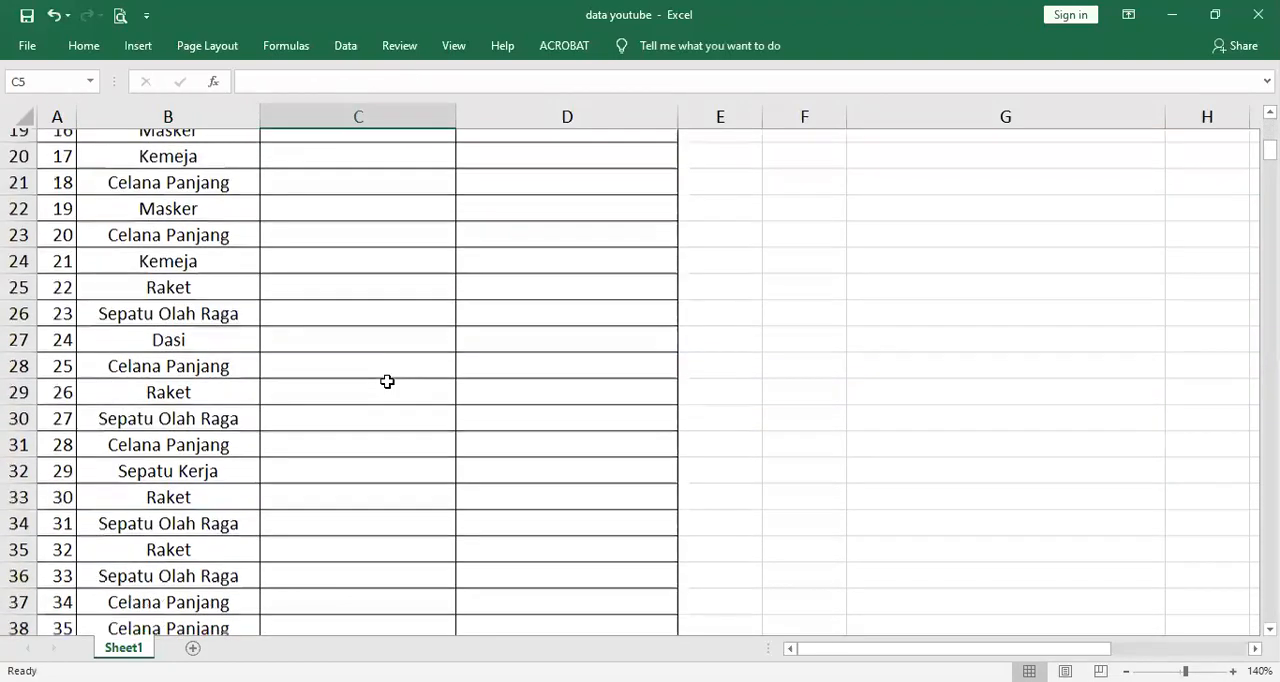
scroll(377, 411, "up", 12)
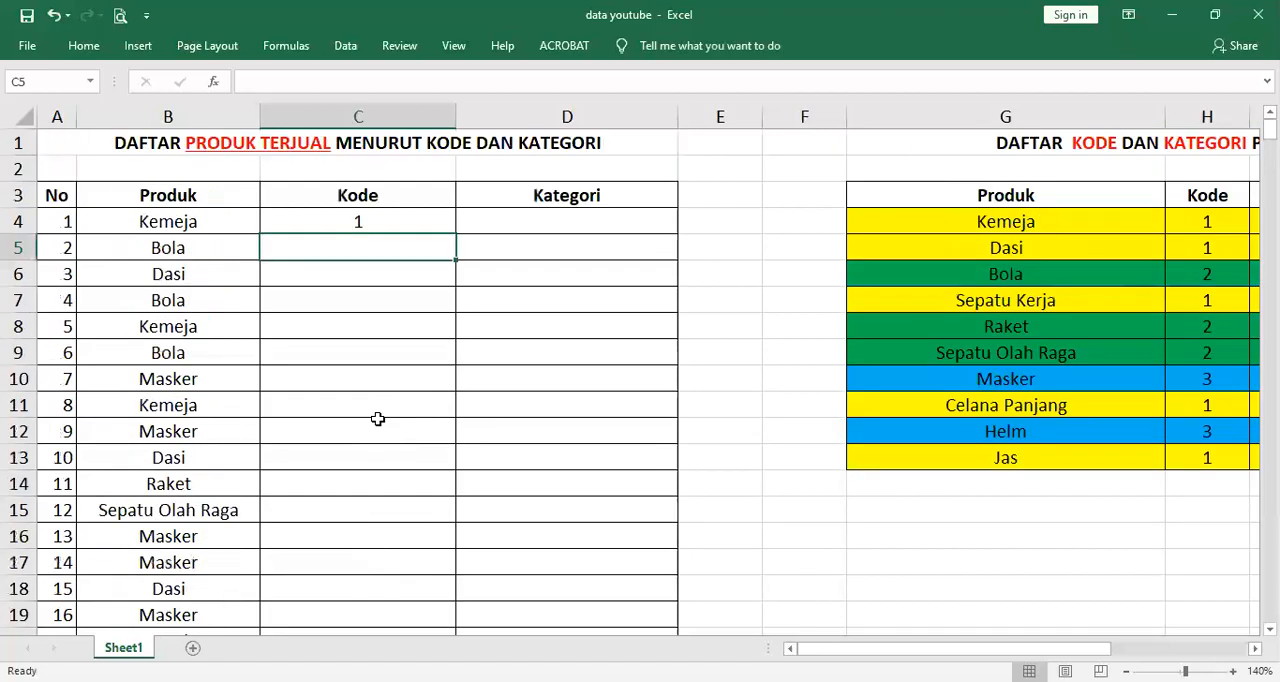
Copy the VLOOKUP formula from the first Kode cell, C4
left_click(409, 223)
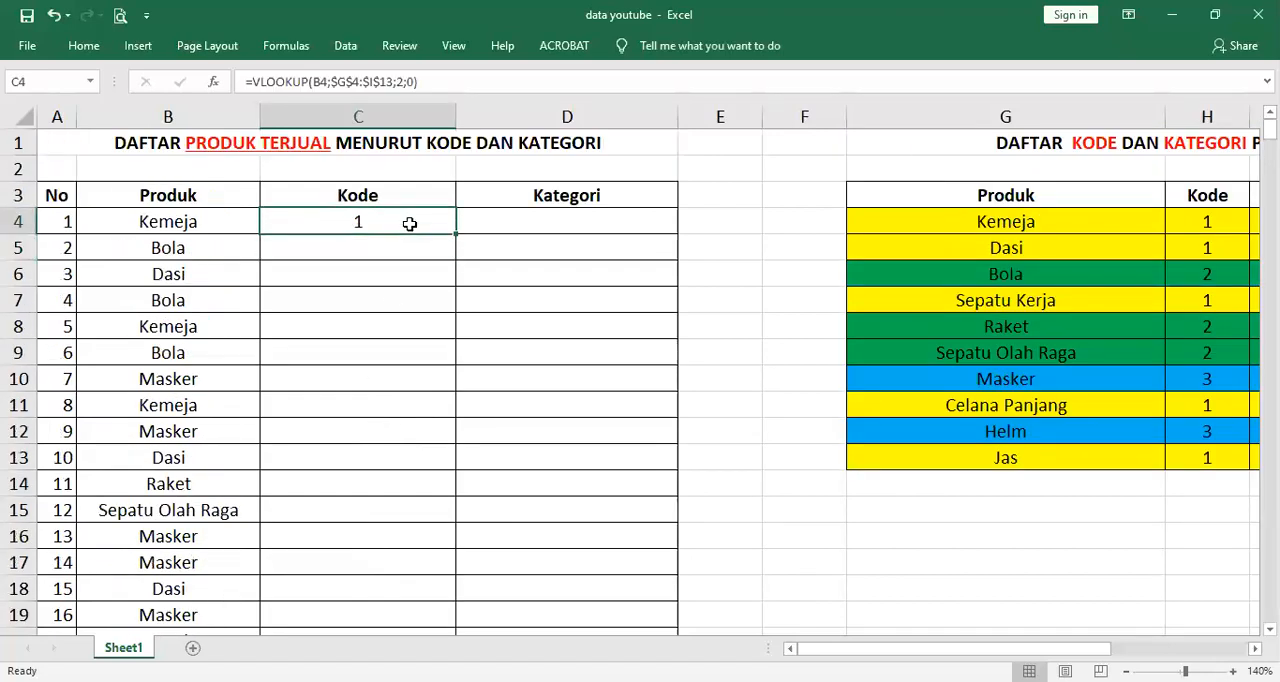
key("ctrl+c")
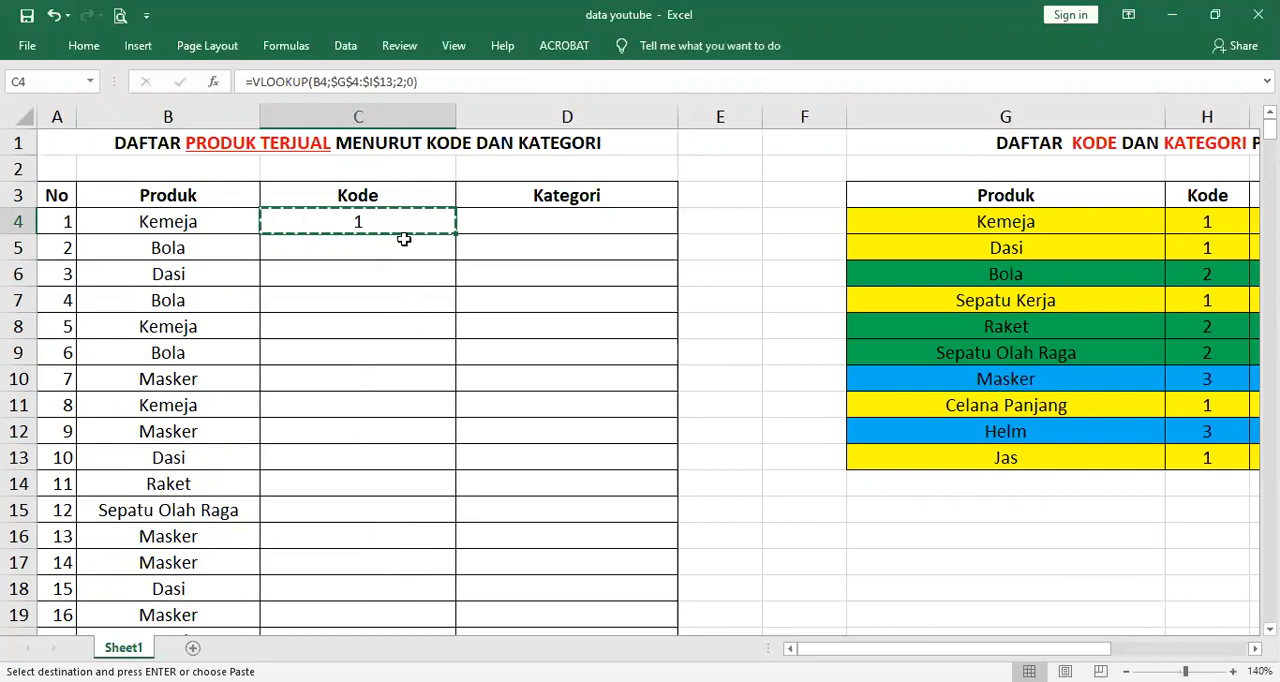
left_click(402, 241)
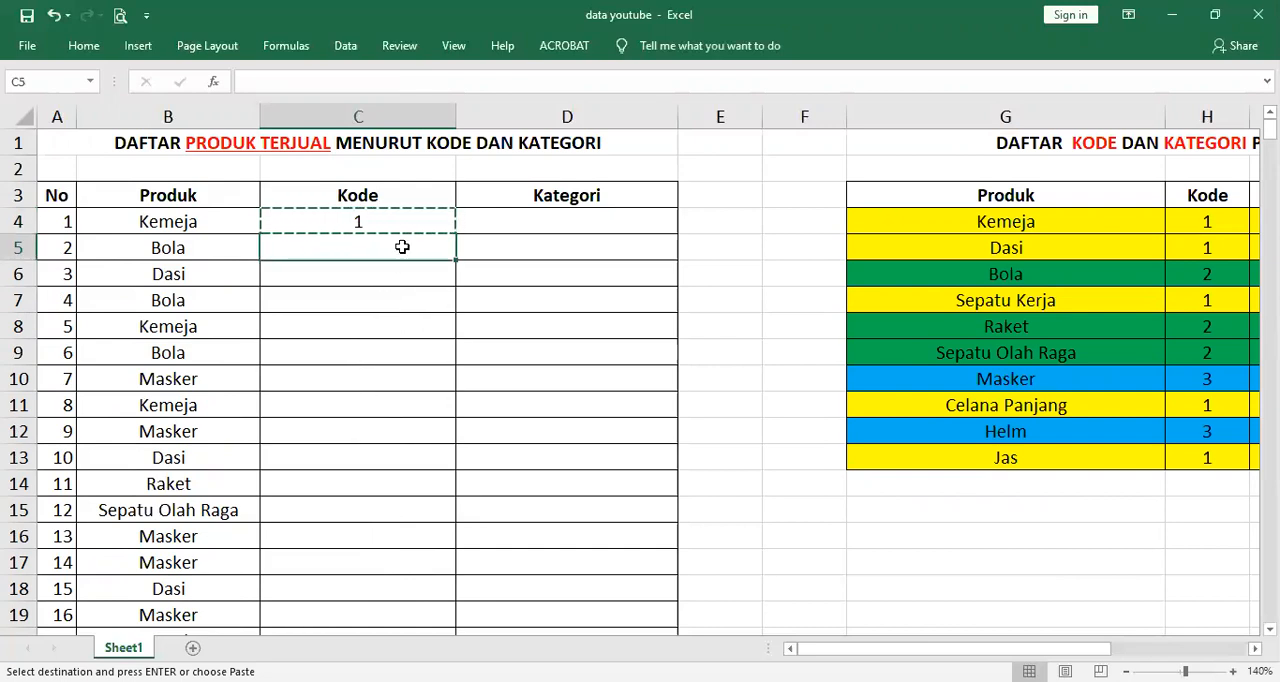
left_click_drag(402, 247, 411, 584)
scroll(411, 584, "up", 3)
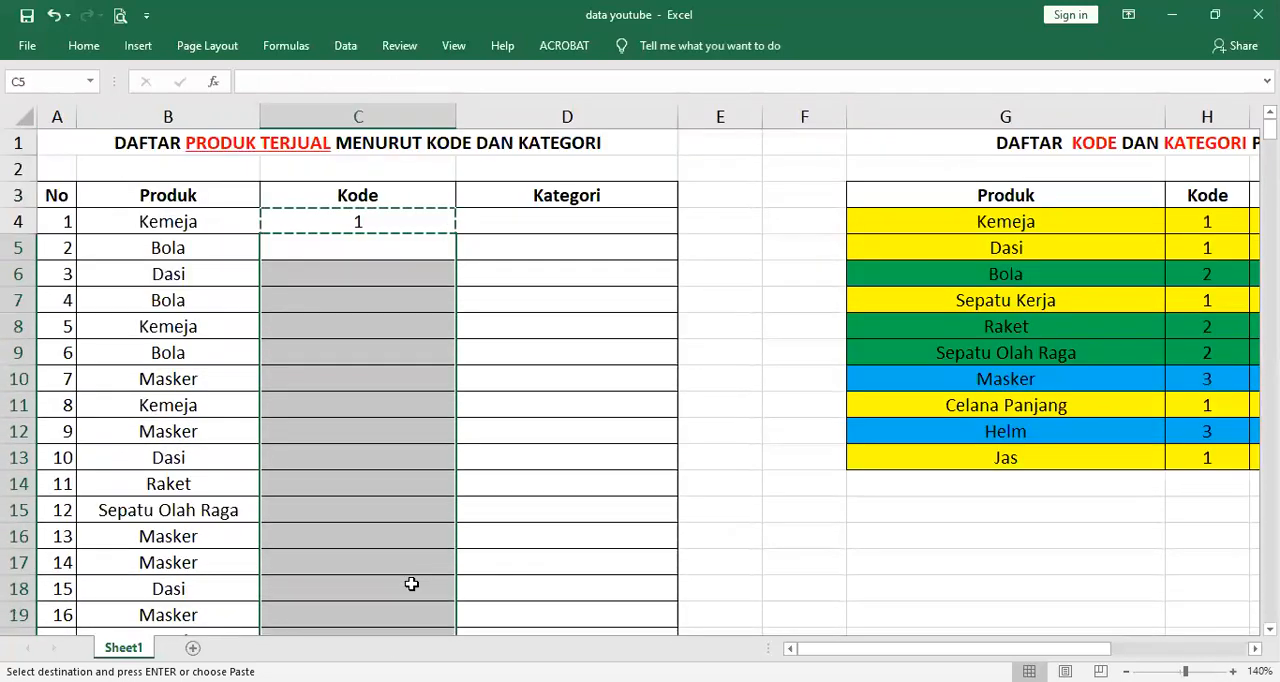
left_click(396, 222)
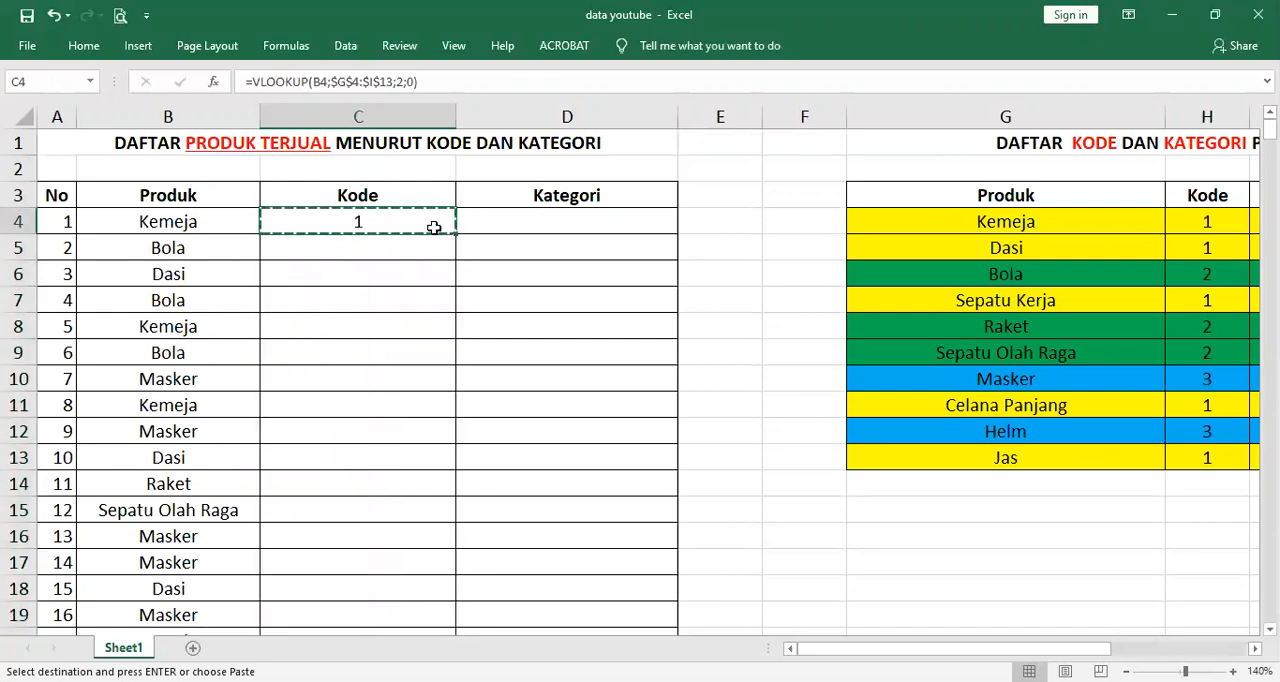
Paste the copied VLOOKUP formula into the rest of the Kode column, C5:C453, and end copy mode
left_click(231, 222)
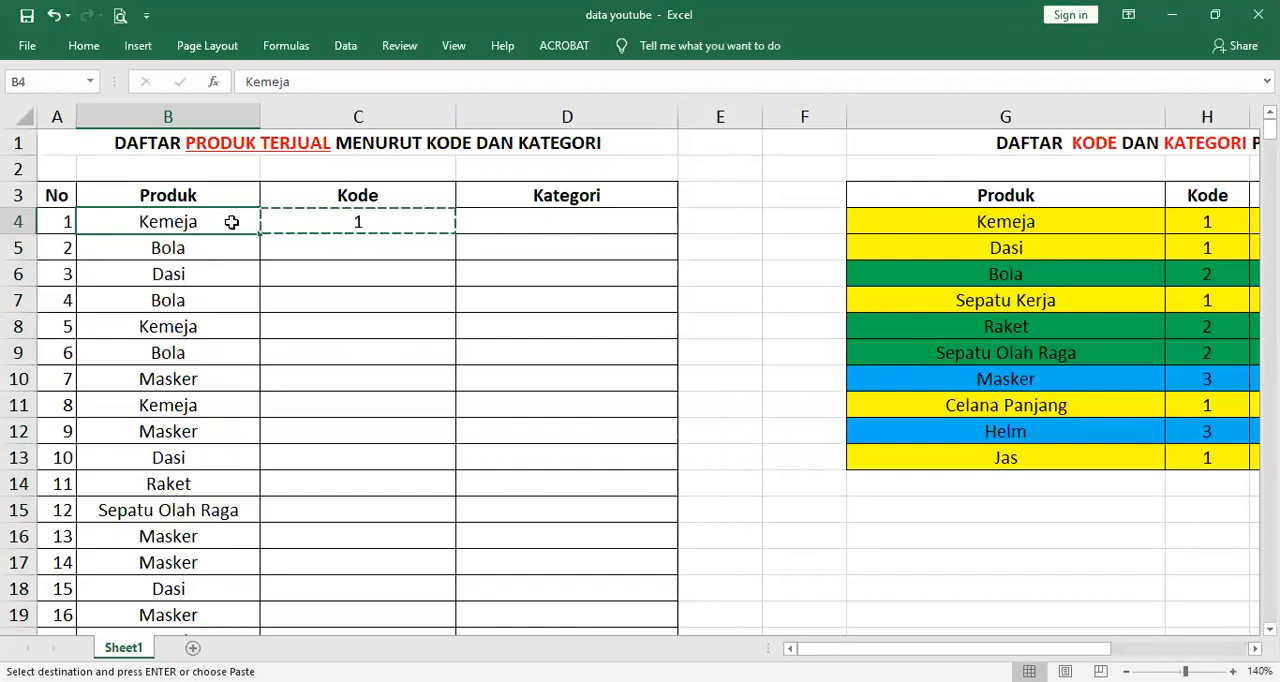
key("ctrl+Down")
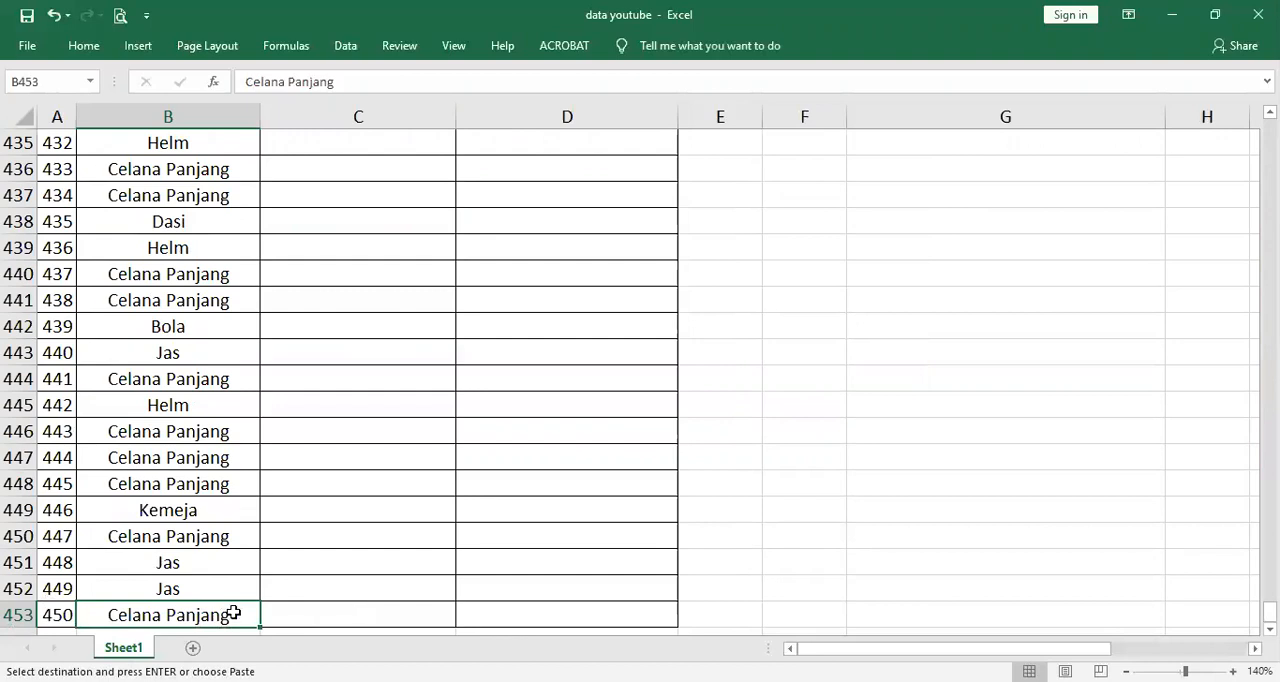
key("Right")
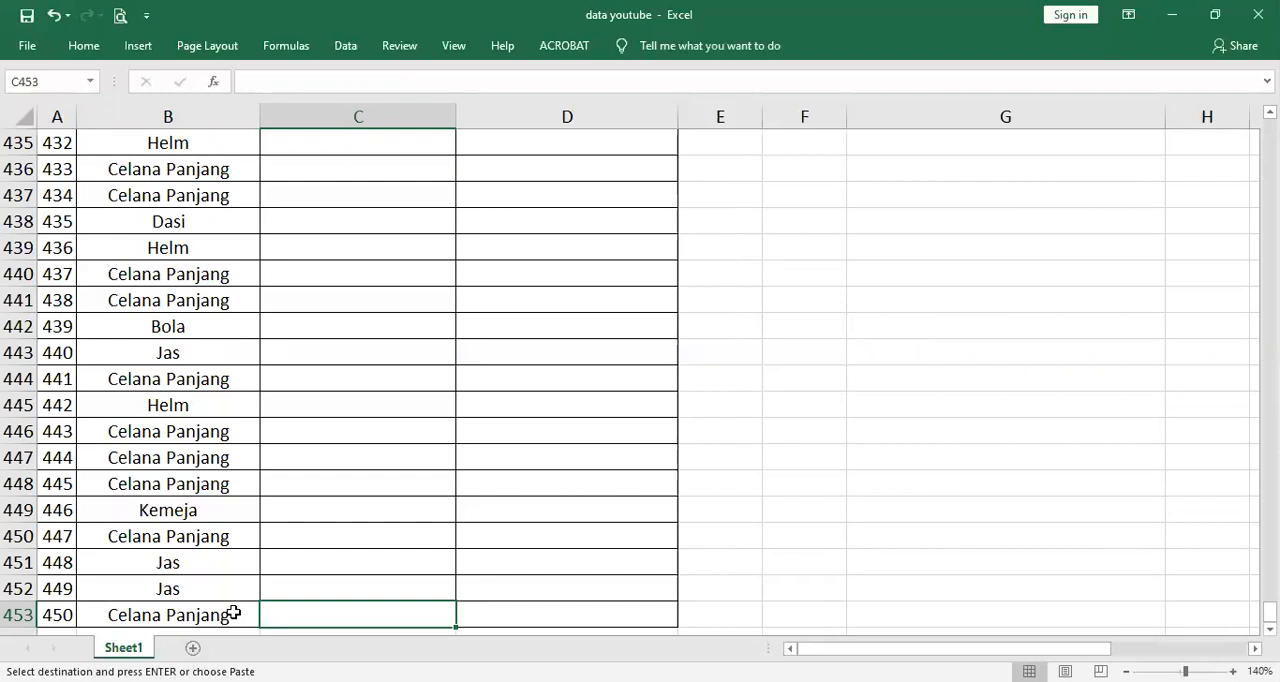
key("ctrl+shift+Up")
scroll(232, 612, "up", 1)
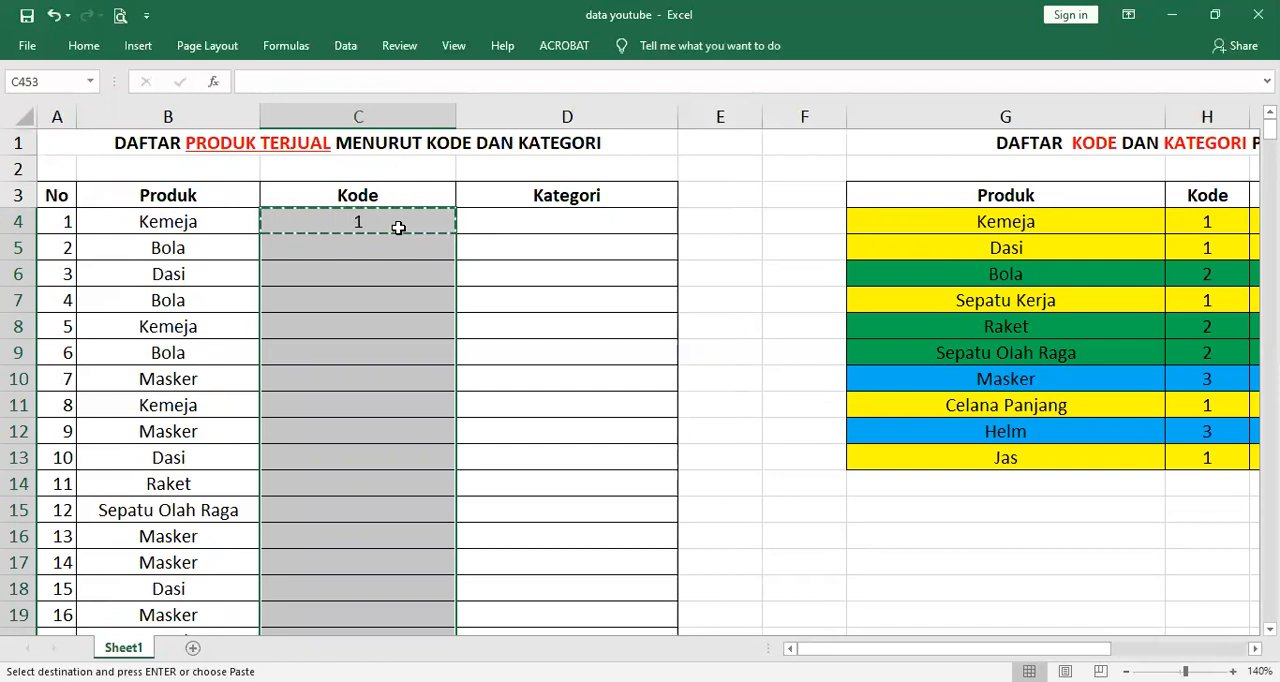
key("shift+Down")
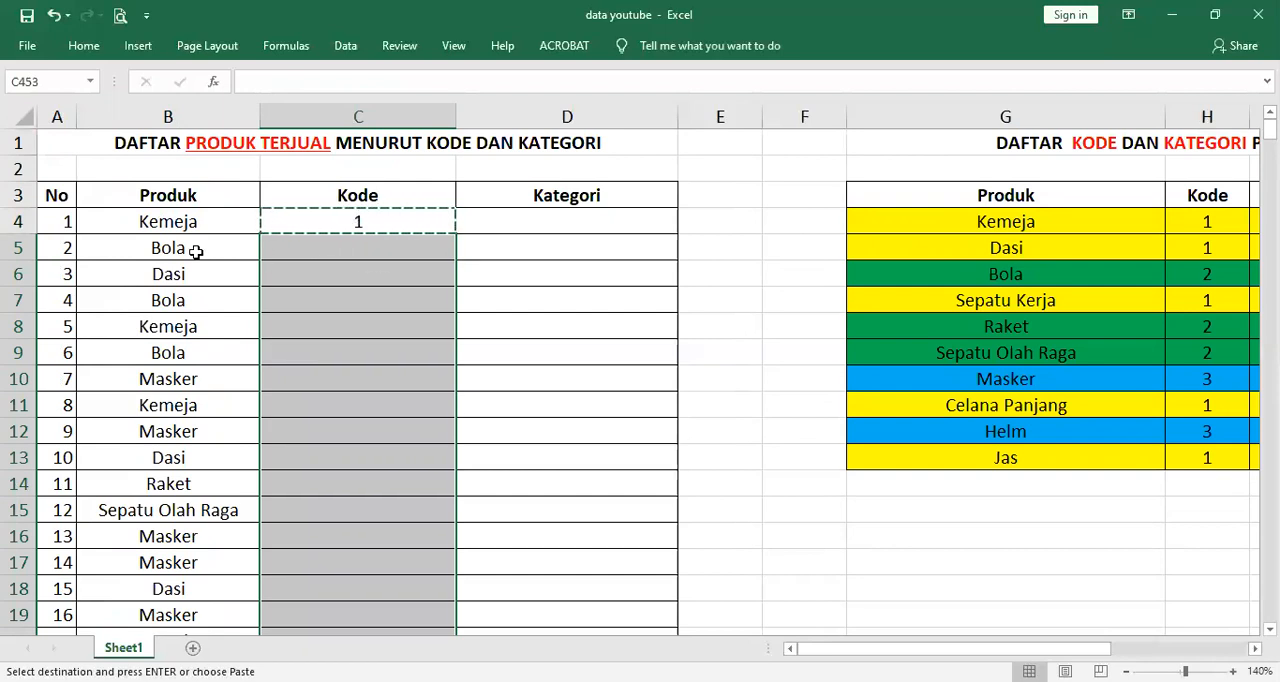
scroll(197, 251, "down", 13)
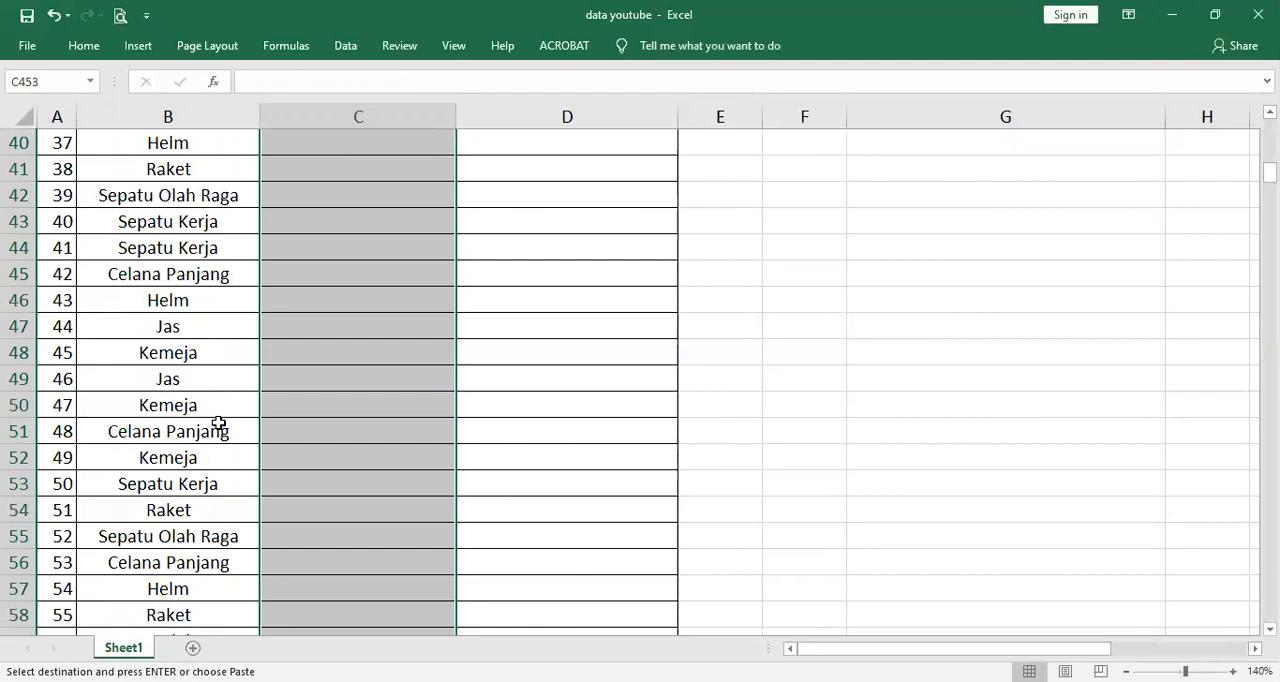
scroll(297, 420, "up", 13)
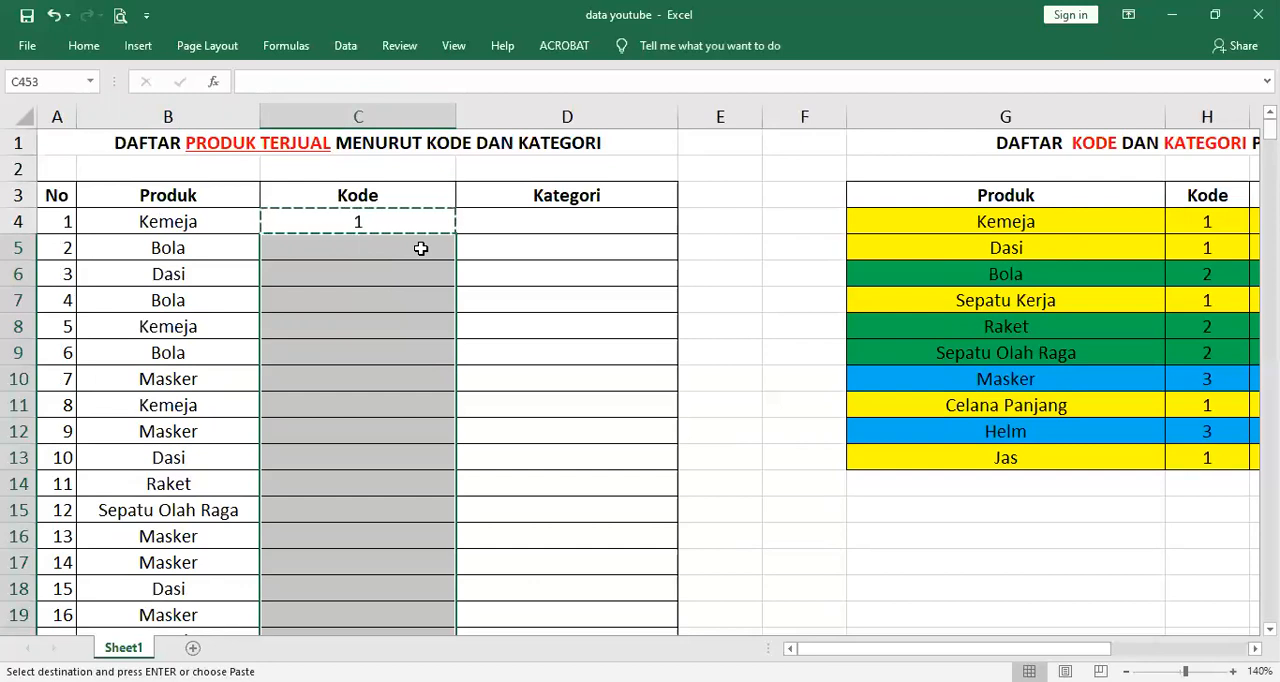
key("ctrl+v")
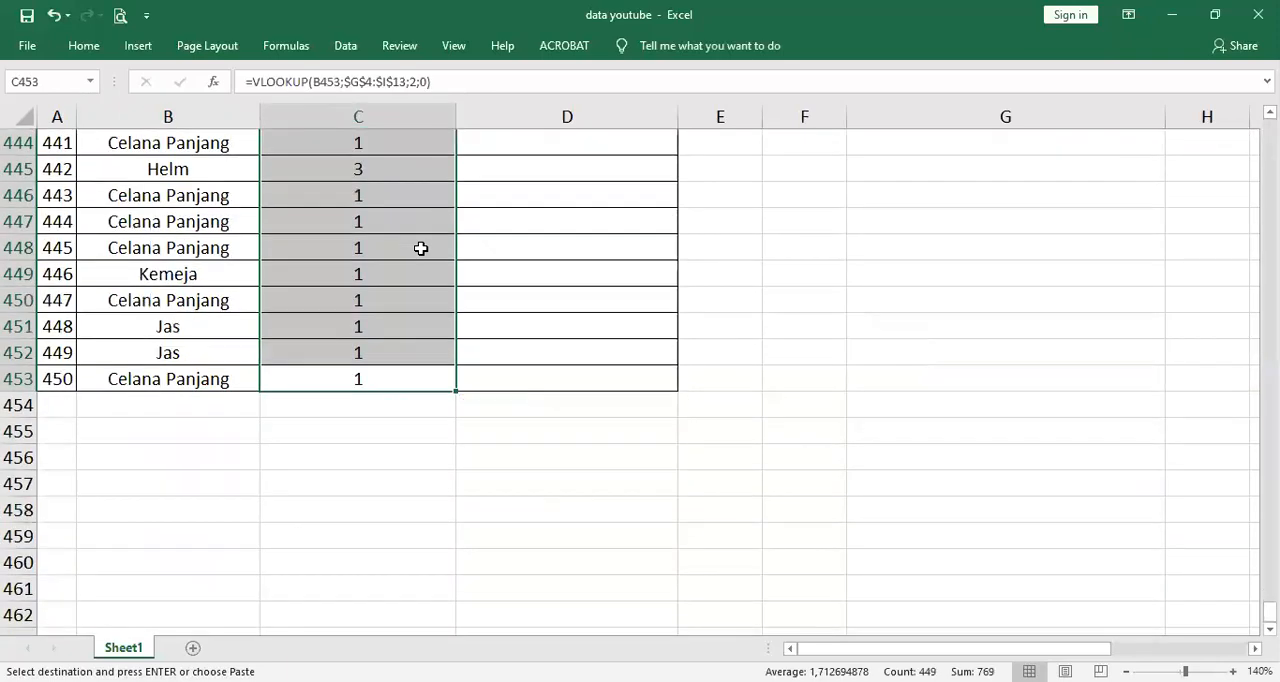
key("ctrl+Up")
left_click(520, 211)
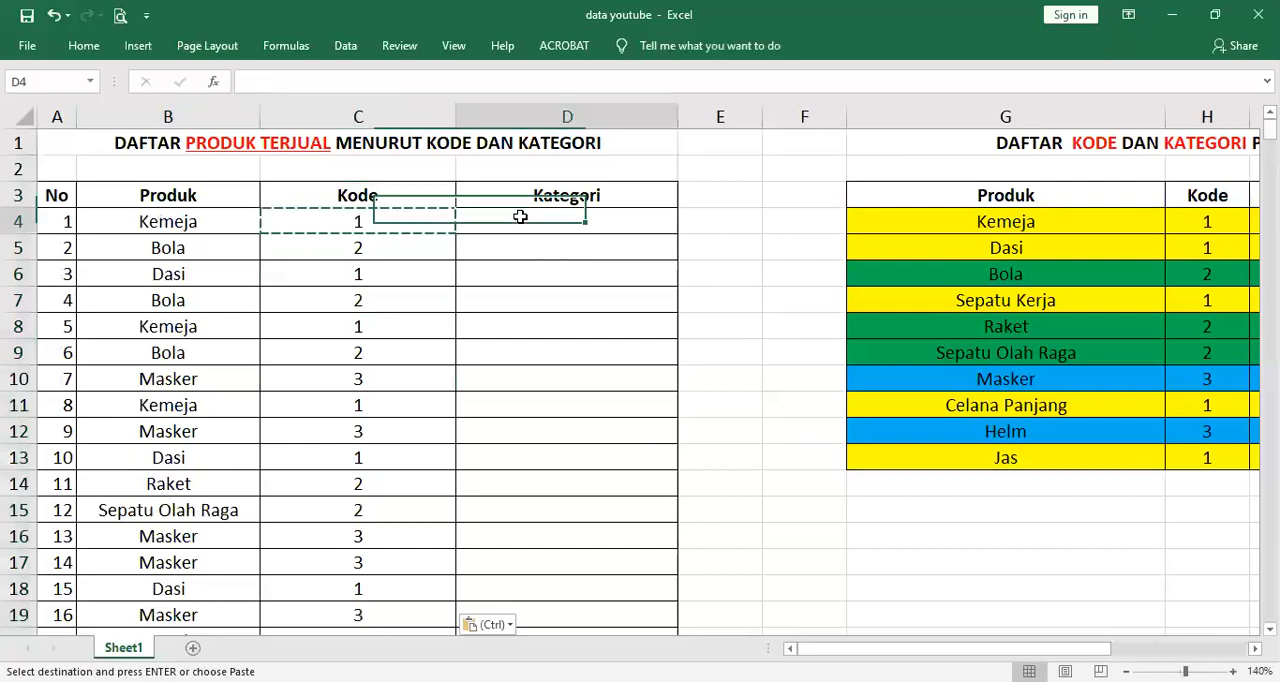
key("Escape")
Start a VLOOKUP formula in the first Kategori cell, D4, with the product in B4 as the lookup value
left_click(397, 221)
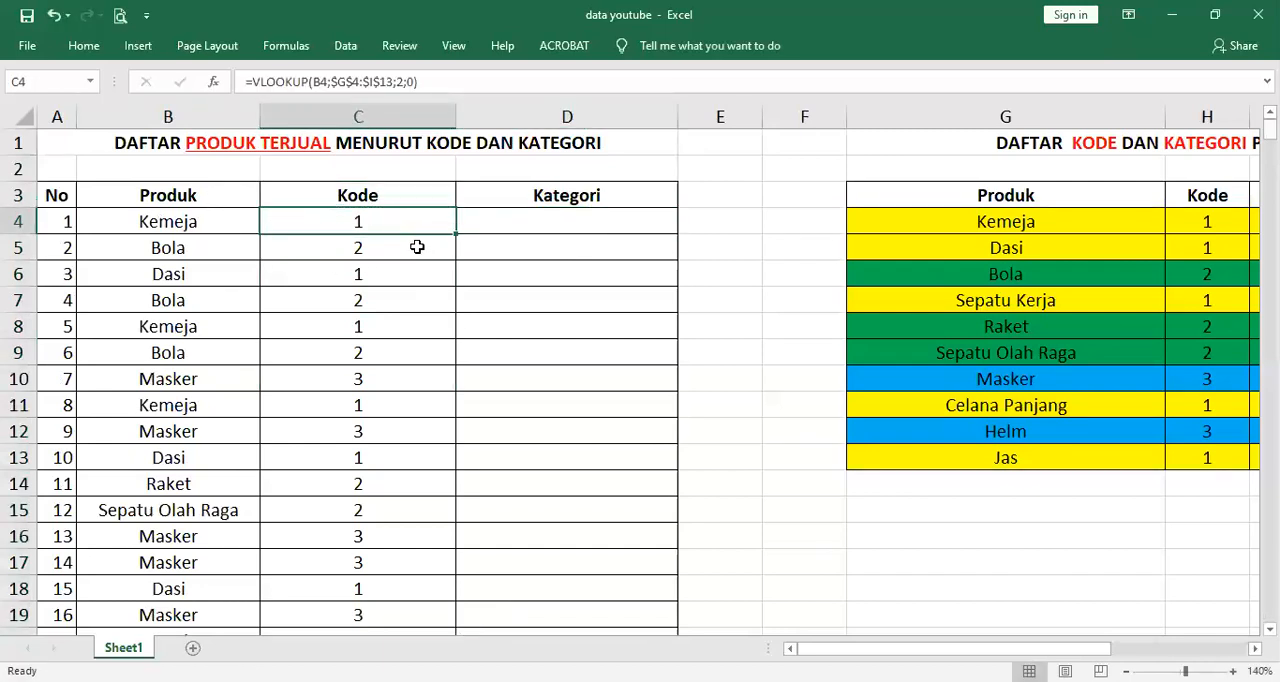
left_click(509, 224)
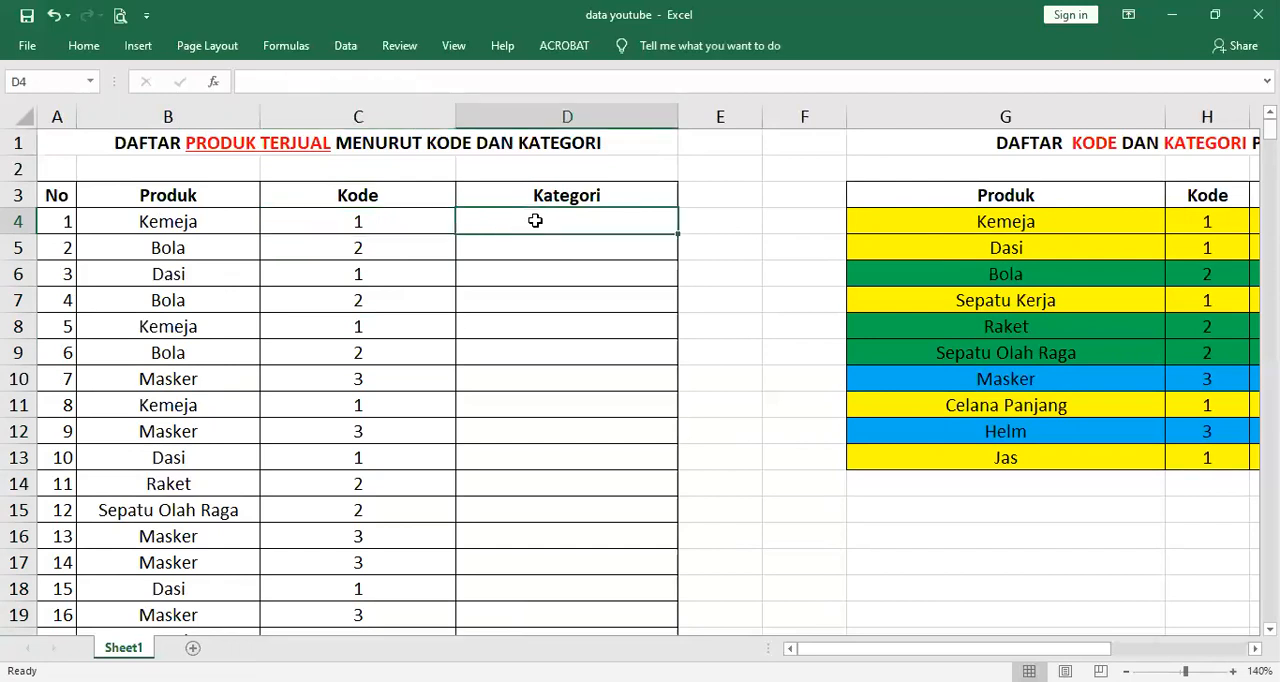
type("=v")
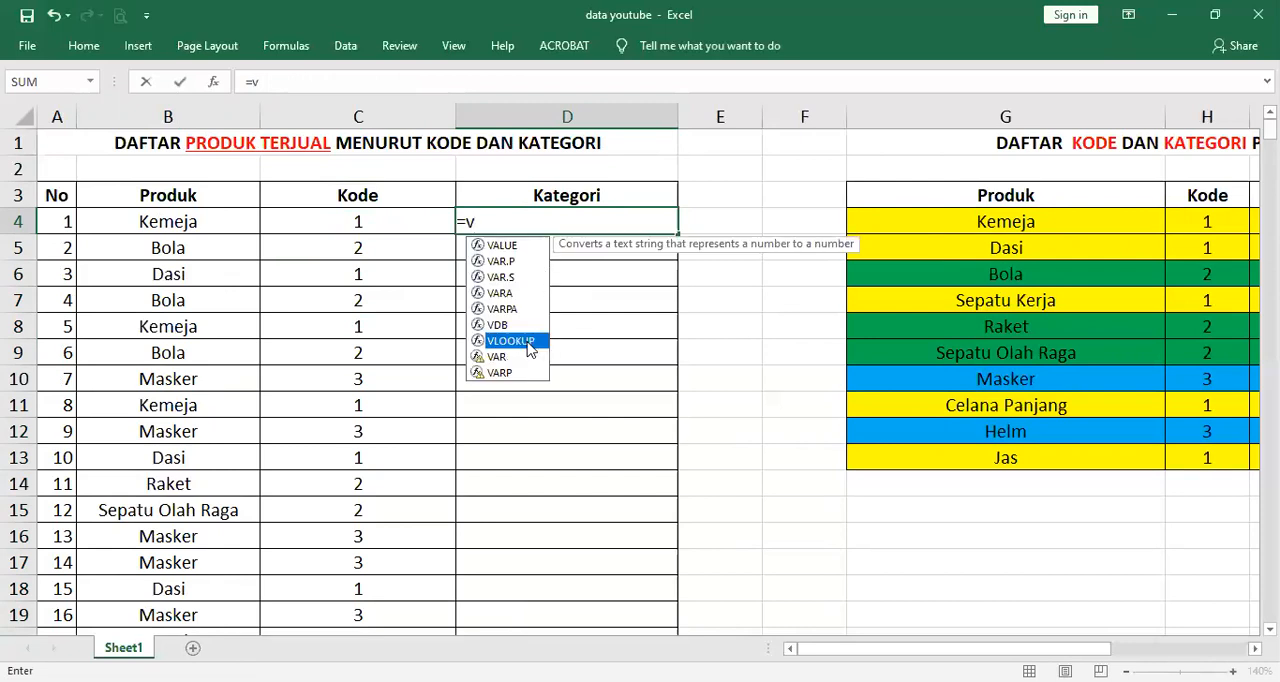
double_click(530, 341)
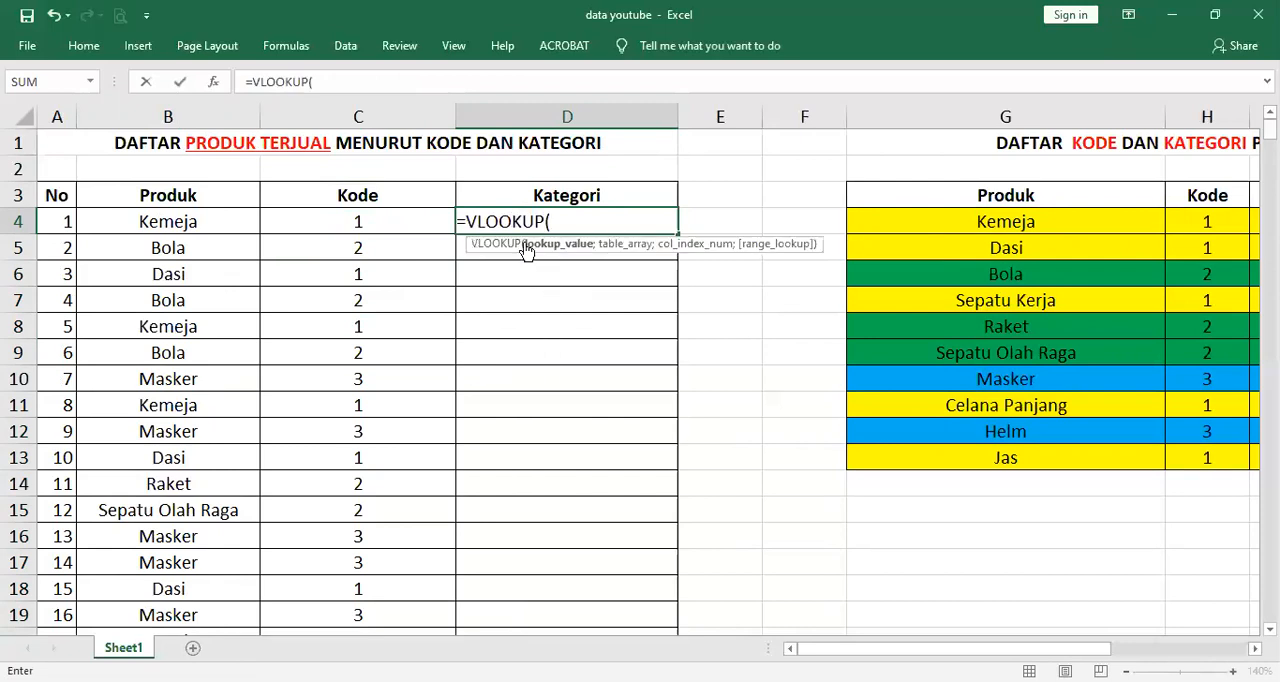
left_click(202, 224)
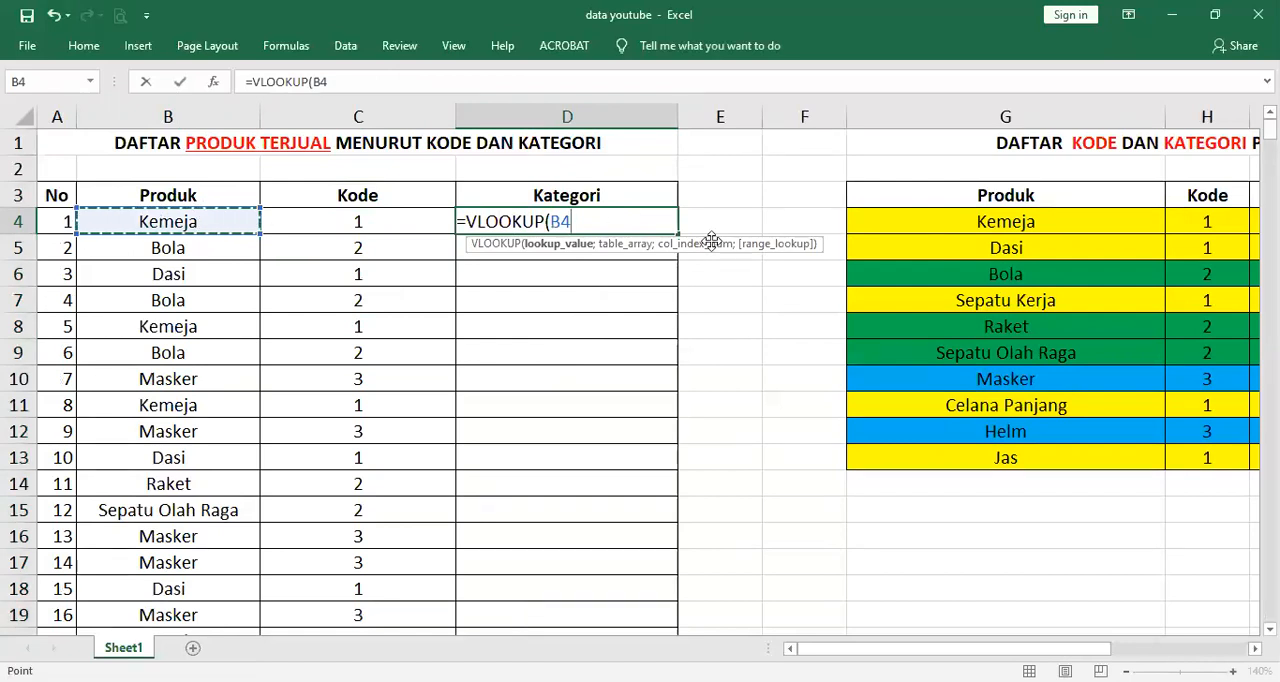
type(";")
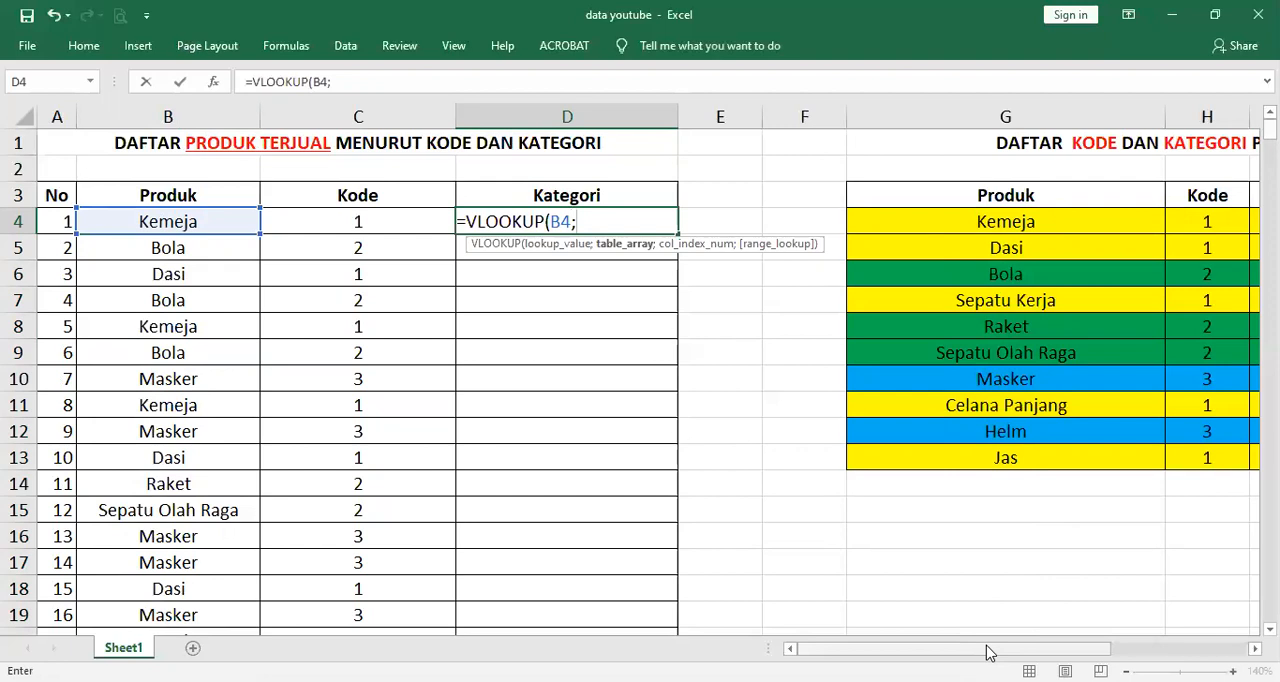
Set the table array of the Kategori VLOOKUP to G4:I13 and place the cursor at that reference in the formula
left_click_drag(986, 651, 1137, 648)
left_click(651, 233)
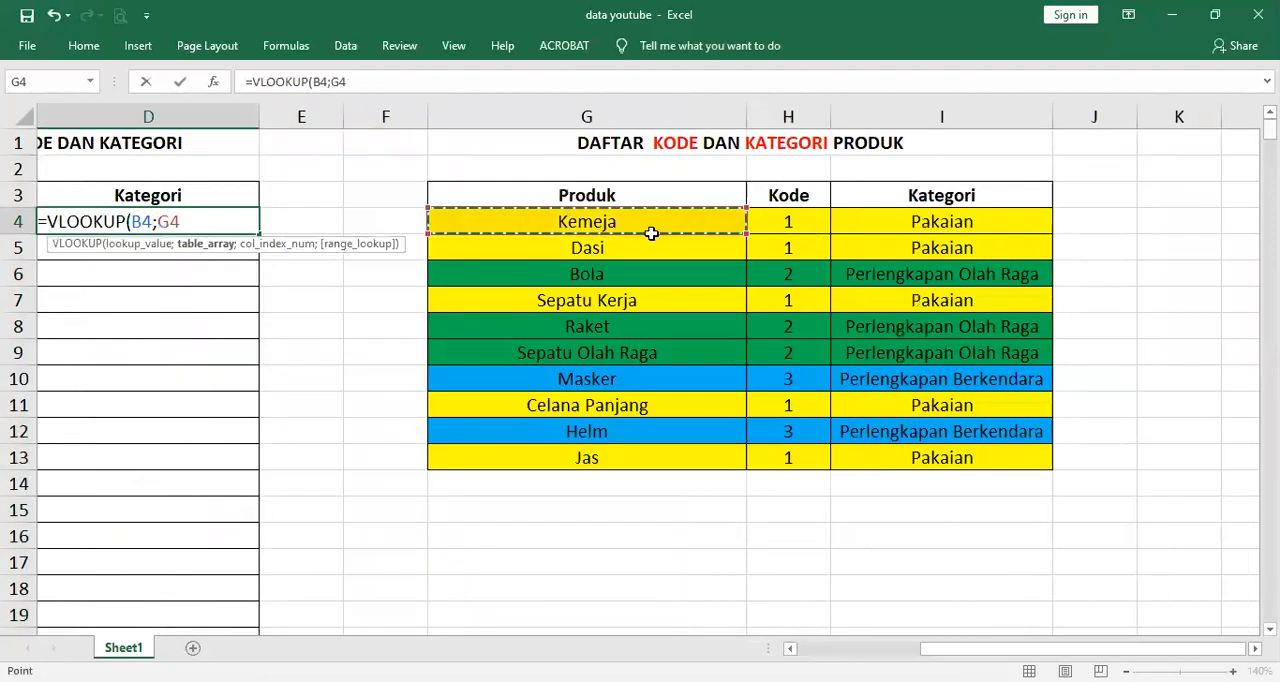
left_click_drag(651, 233, 990, 460)
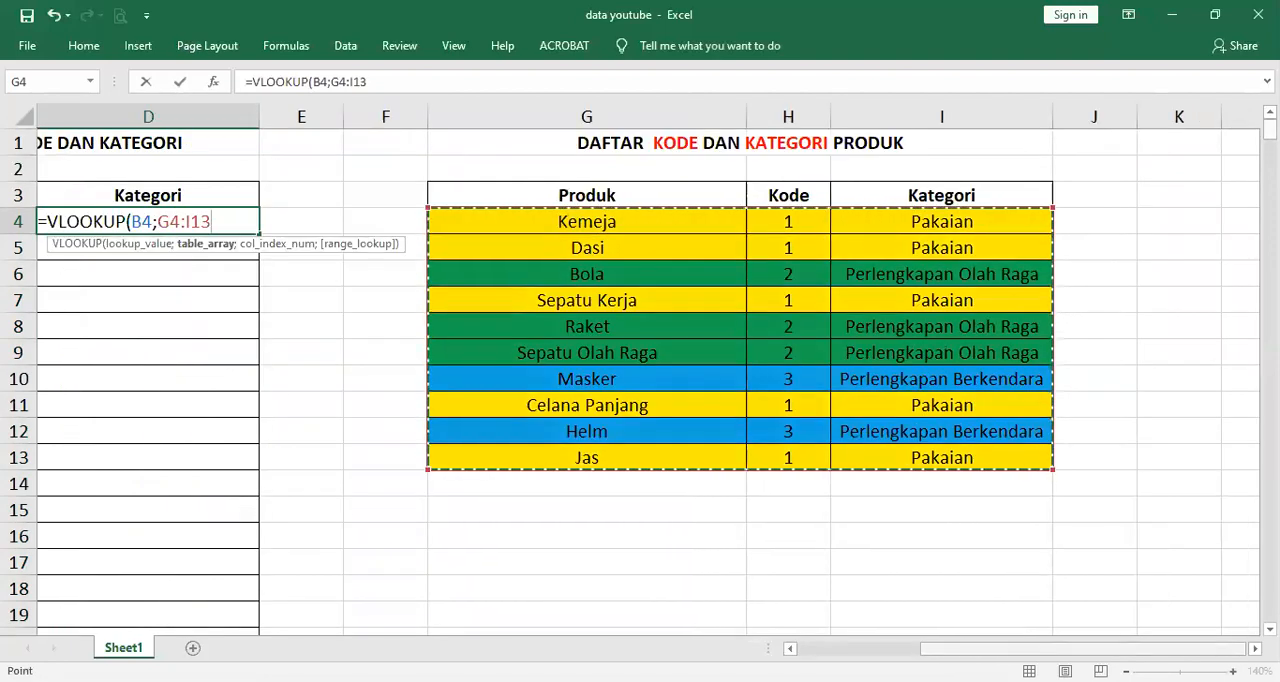
left_click_drag(956, 648, 819, 636)
left_click(577, 224)
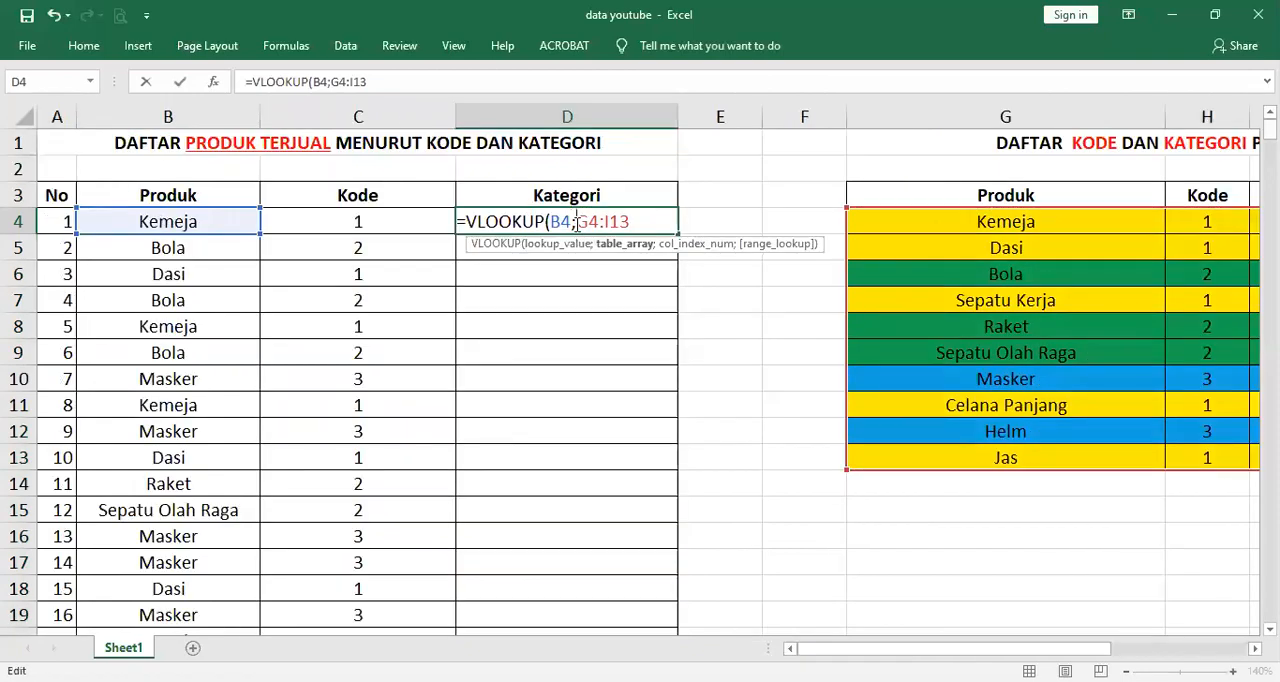
Make the table array reference in D4's VLOOKUP formula absolute, as $G$4:$I$13
type("$")
left_click(600, 222)
type("$")
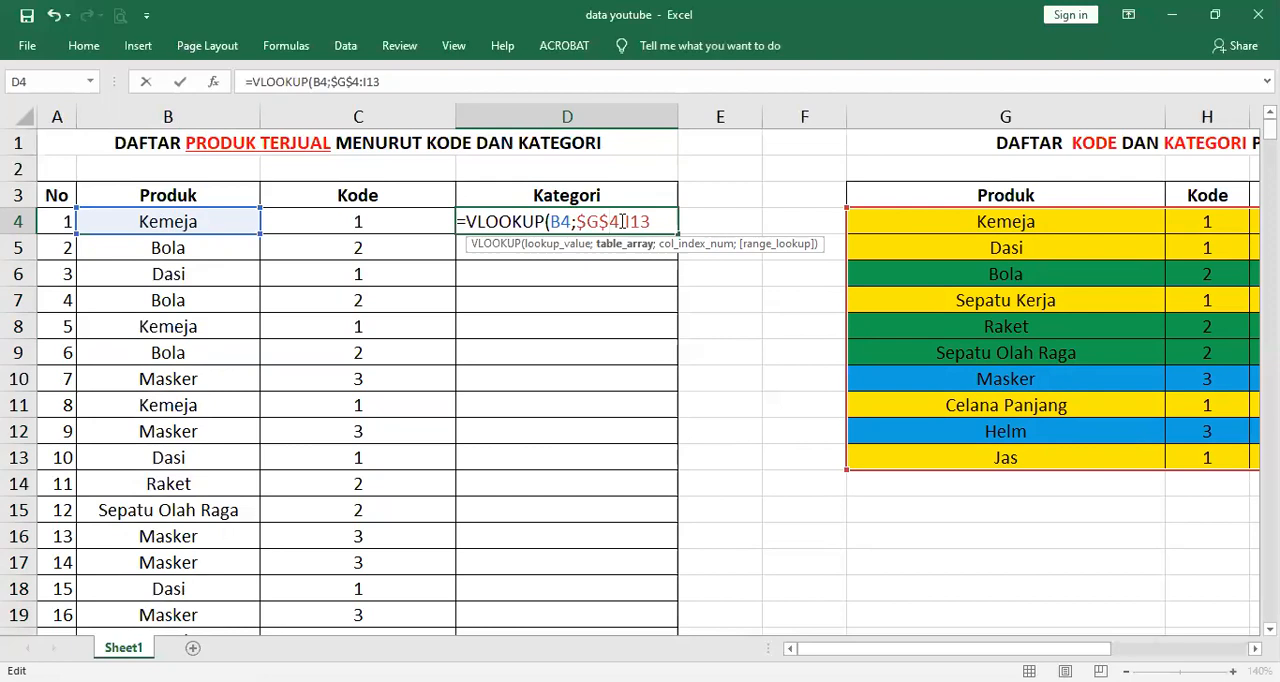
left_click(626, 222)
type("$")
left_click(643, 222)
type("$I$")
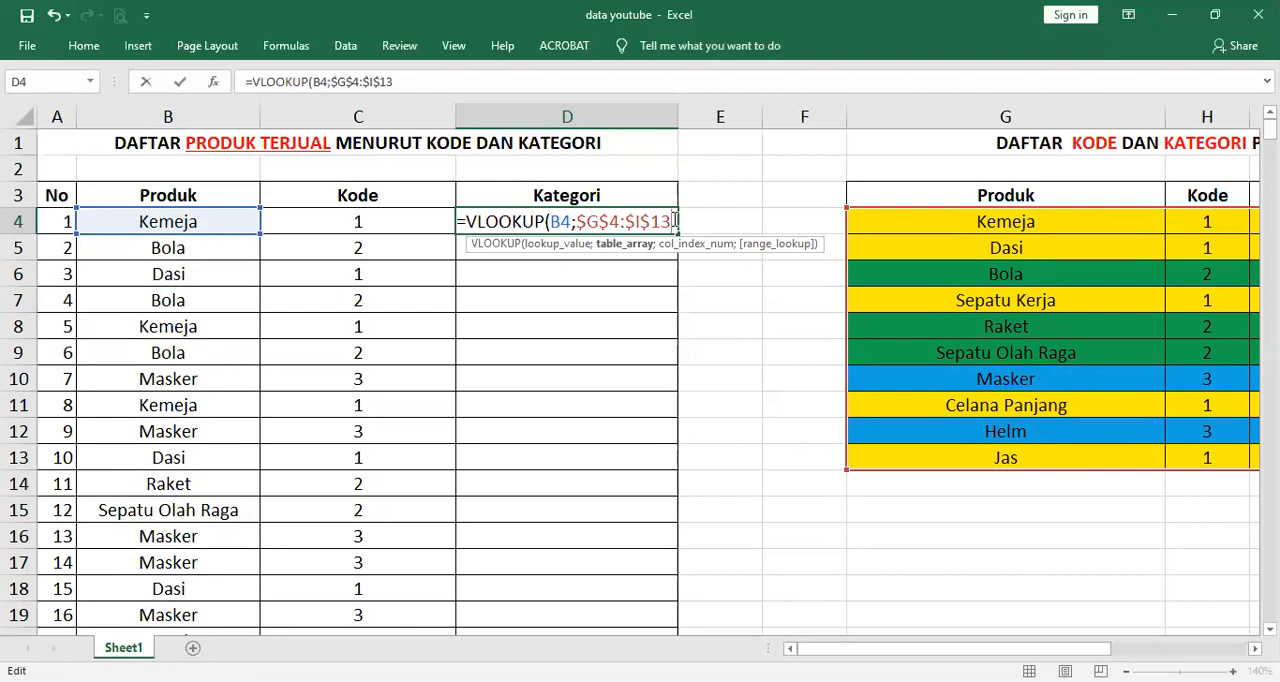
Complete the Kategori VLOOKUP in D4 with column index 3 and range lookup 0, and enter the formula
type(";")
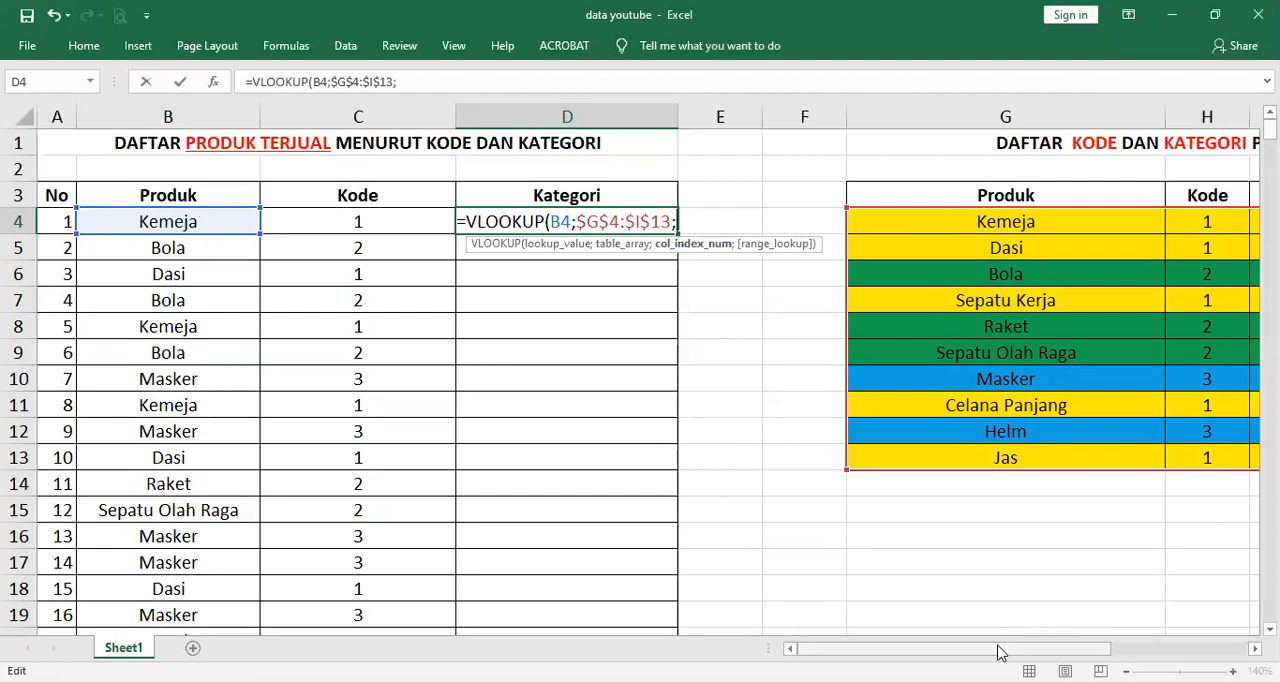
left_click_drag(1000, 652, 1134, 652)
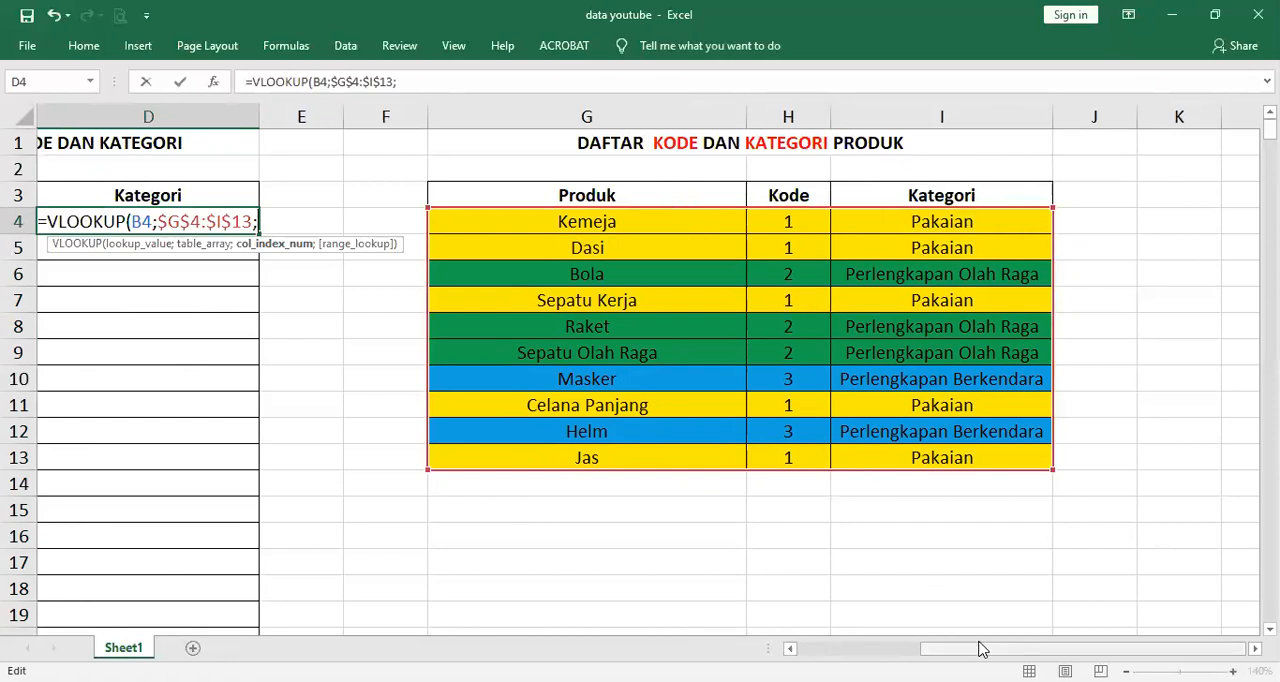
left_click_drag(981, 650, 861, 650)
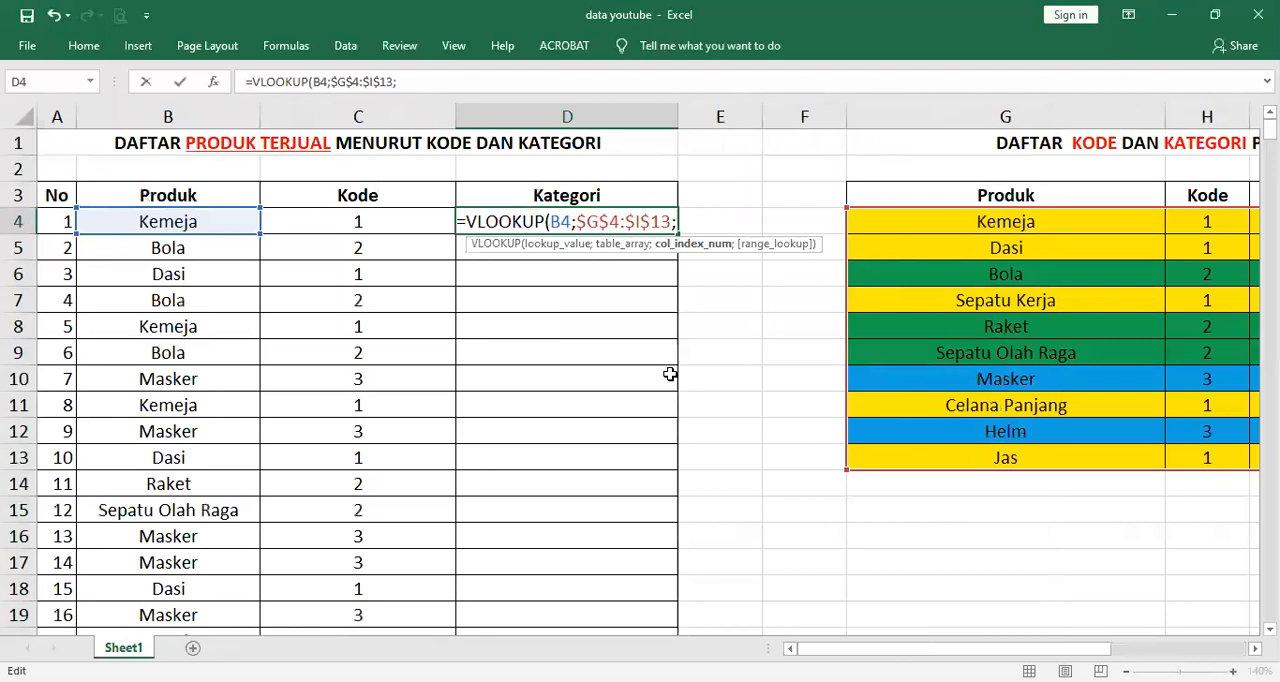
type("3")
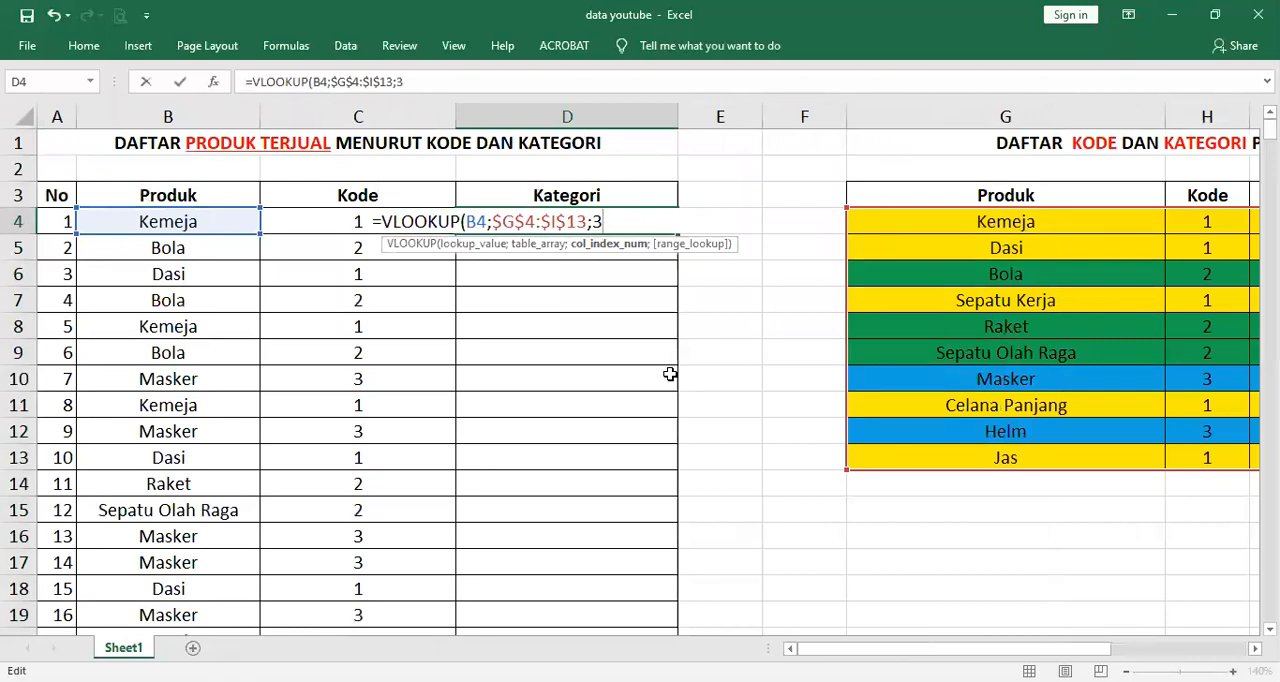
type(";0")
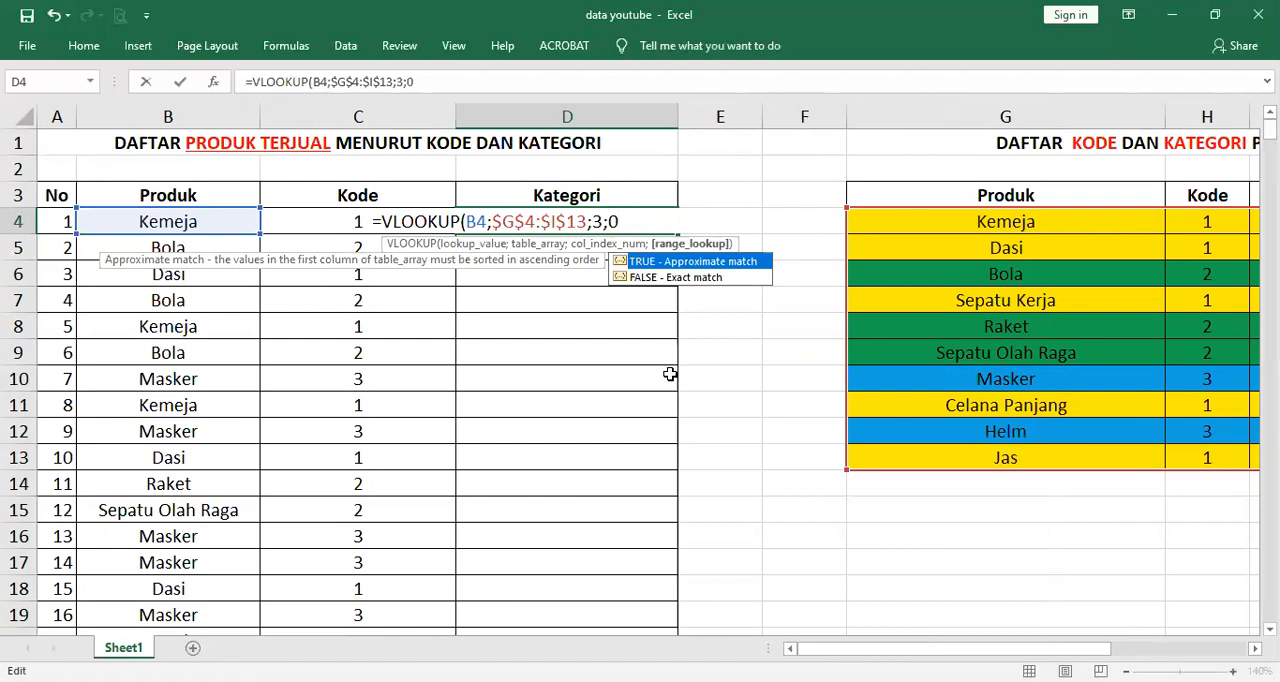
type(")")
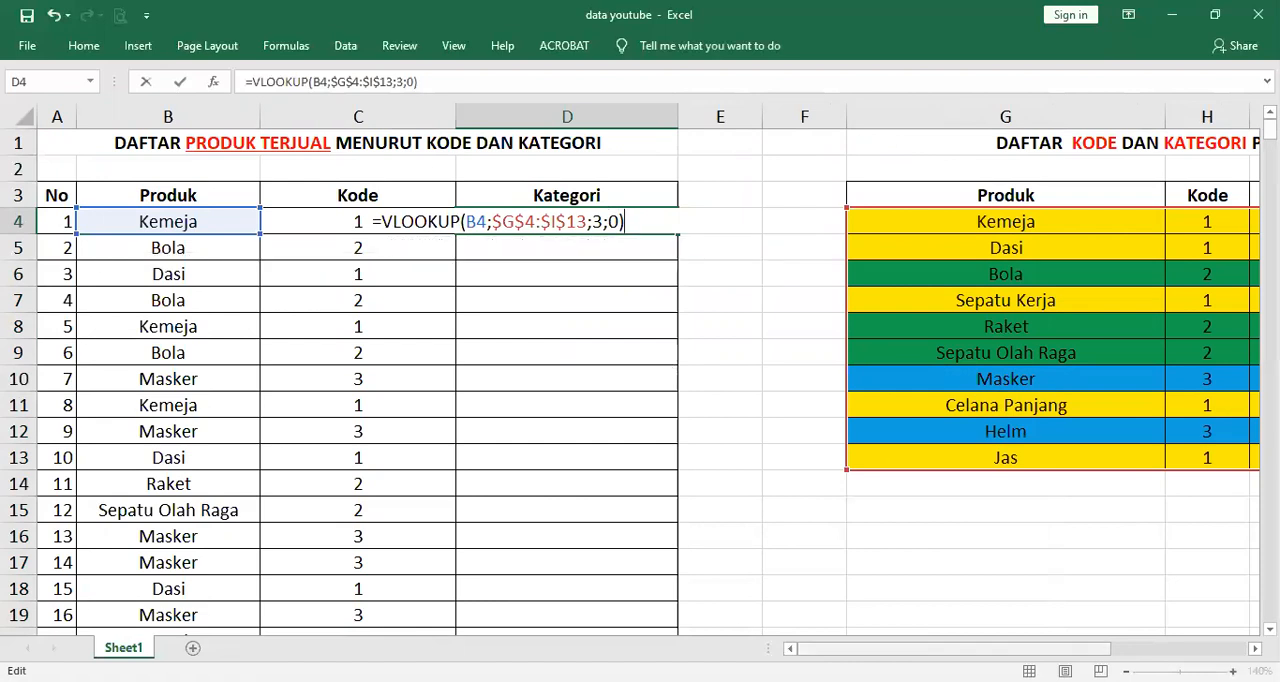
scroll(640, 370, "right", 3)
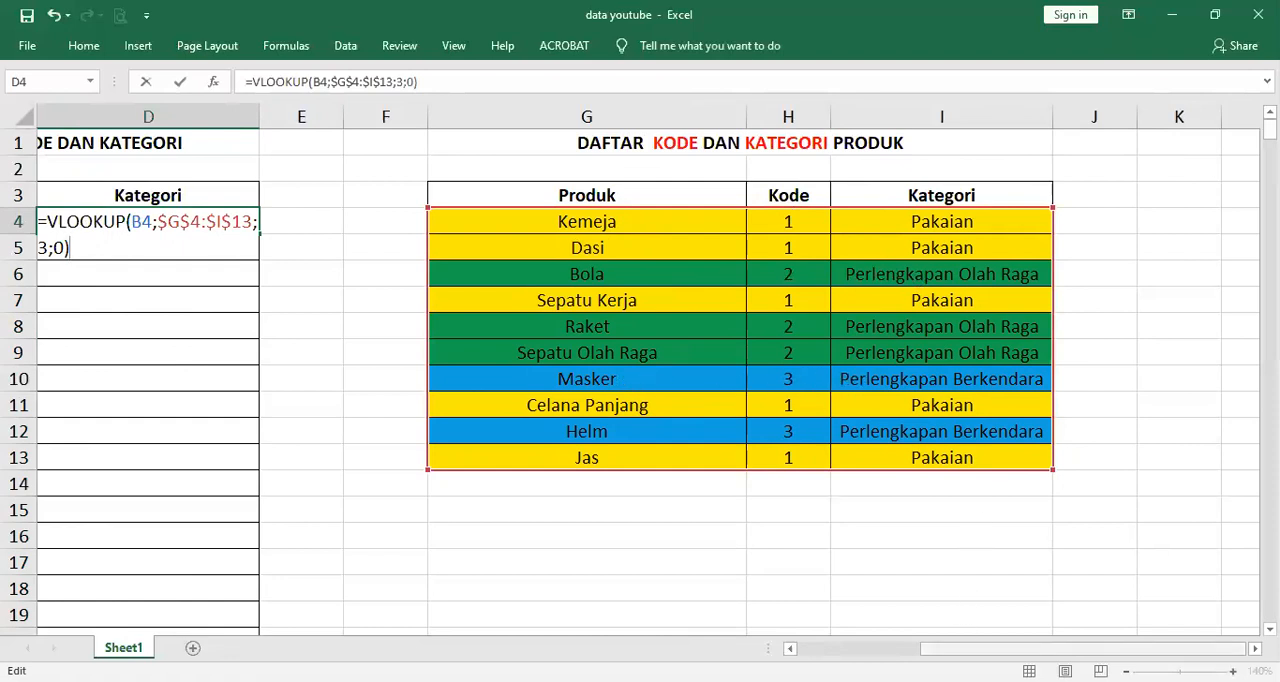
scroll(697, 459, "left", 3)
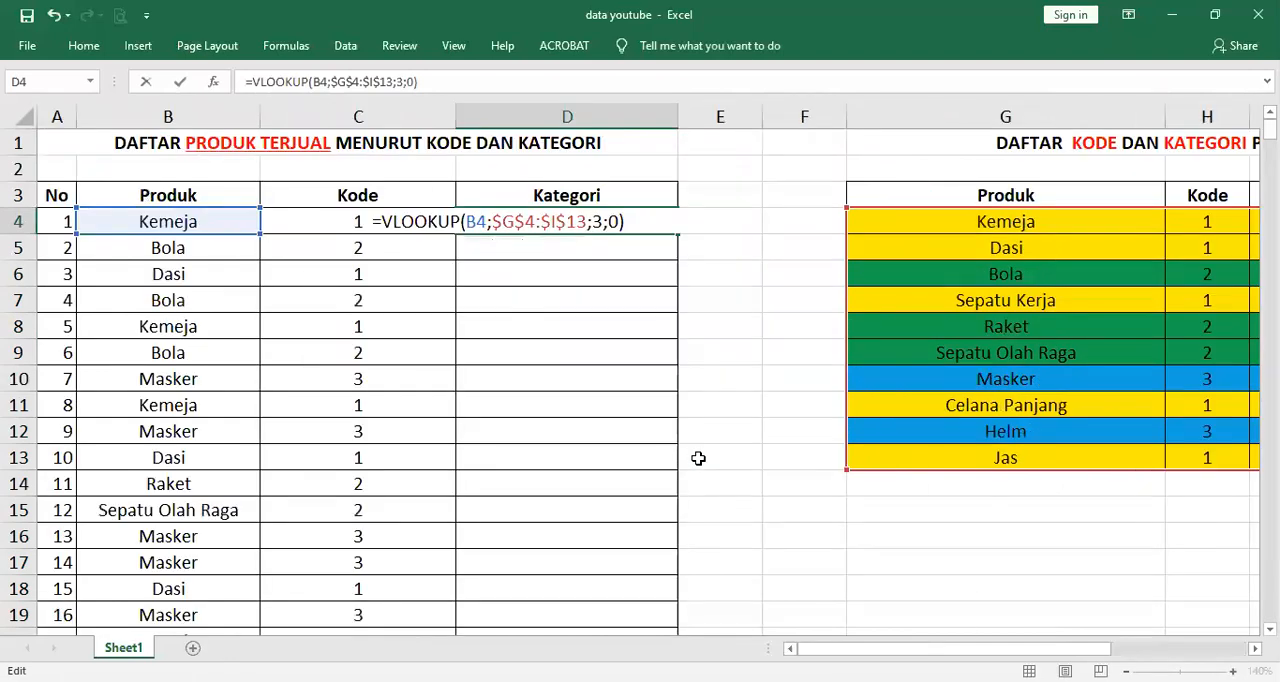
key("Return")
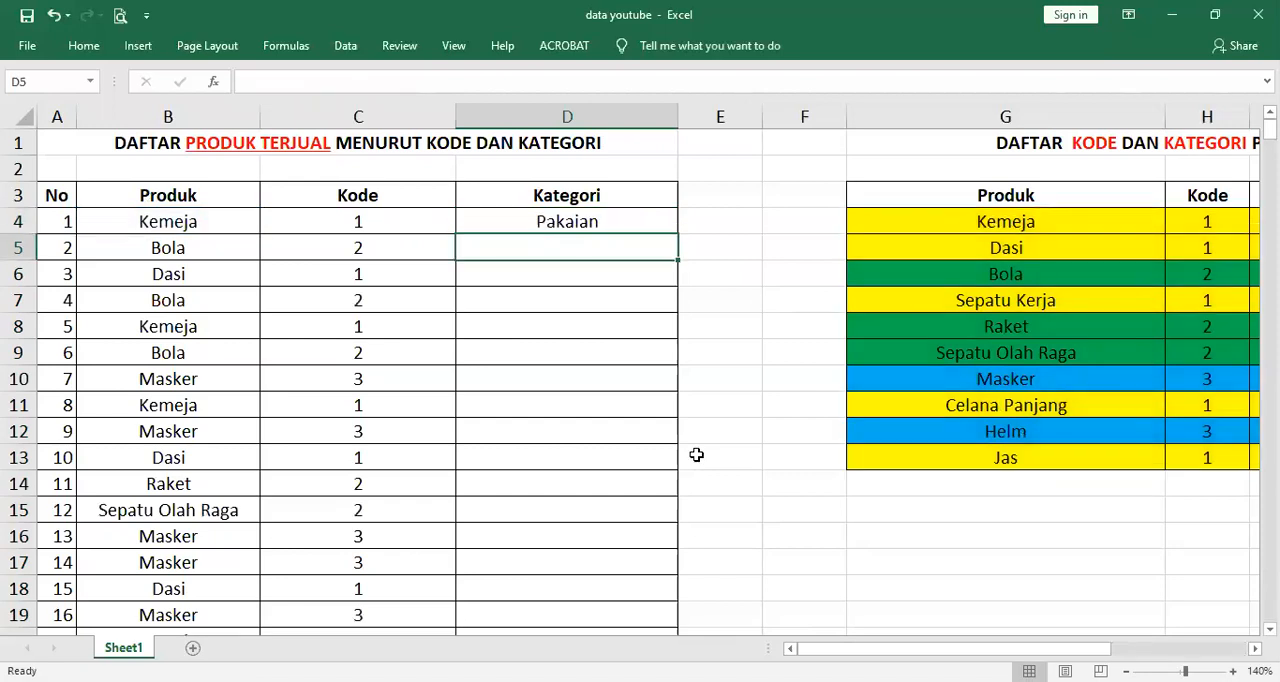
Copy the VLOOKUP formula from the first Kategori cell, D4
left_click(231, 223)
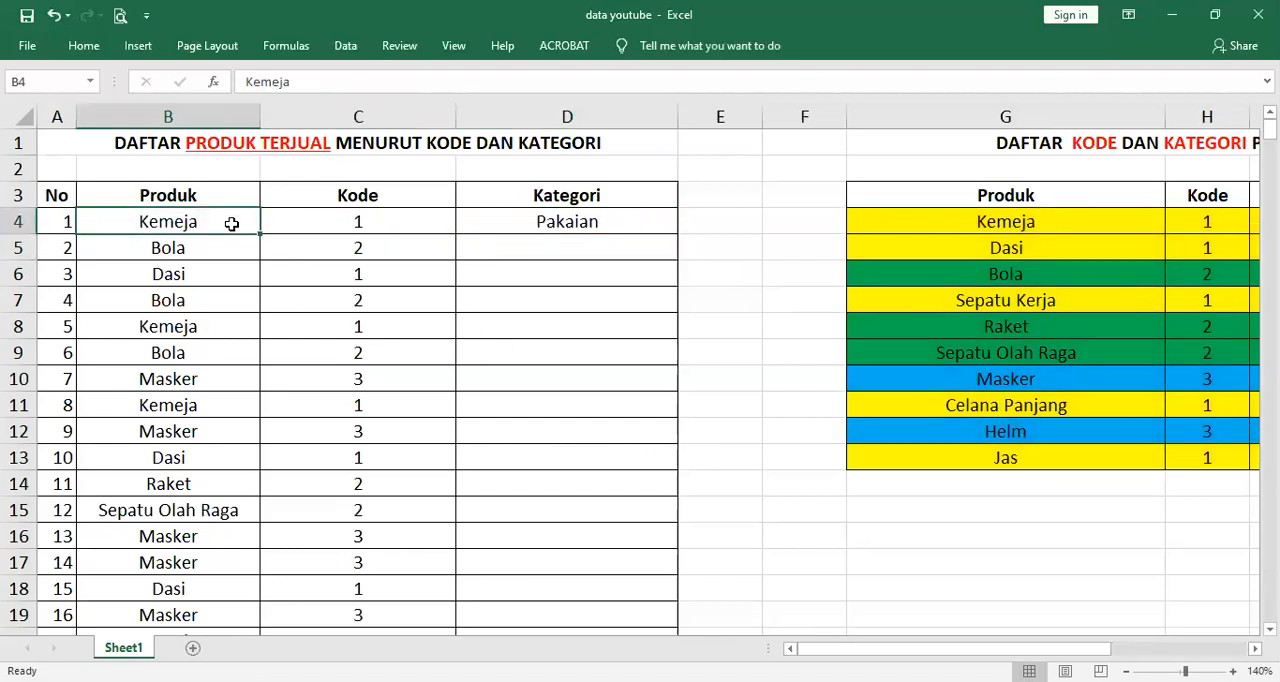
left_click(500, 223)
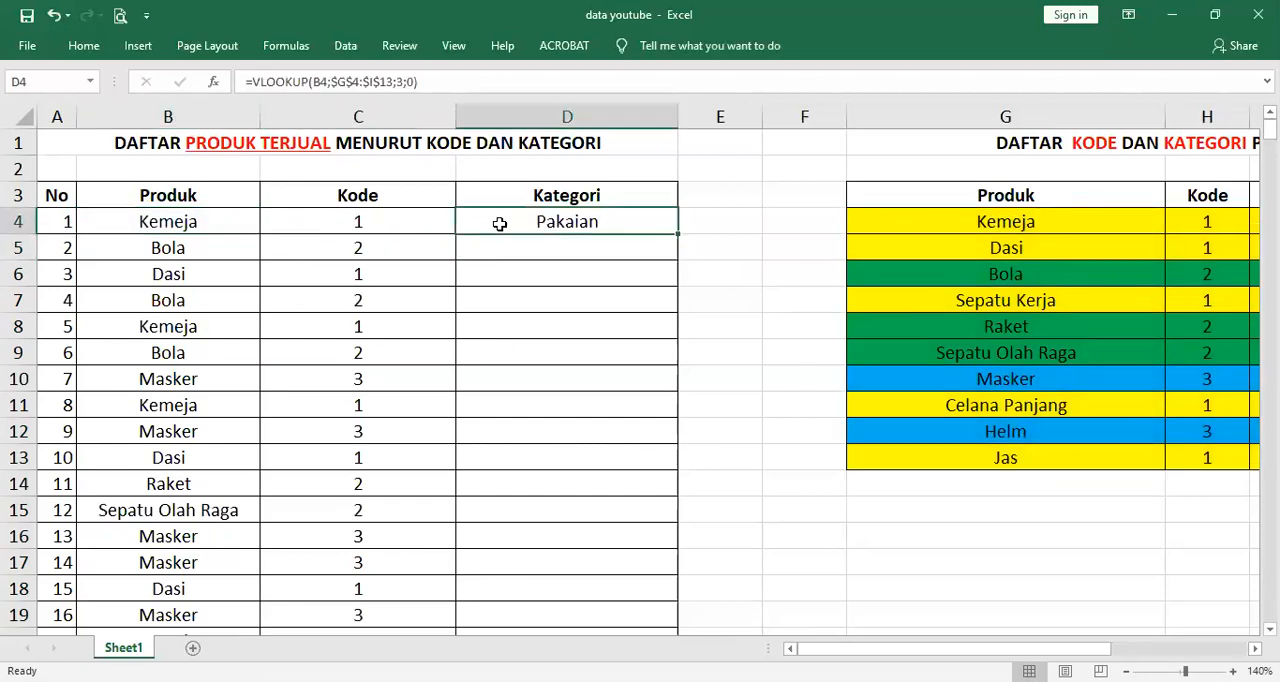
left_click(544, 252)
scroll(544, 252, "down", 9)
scroll(552, 280, "up", 9)
left_click(632, 226)
key("ctrl+c")
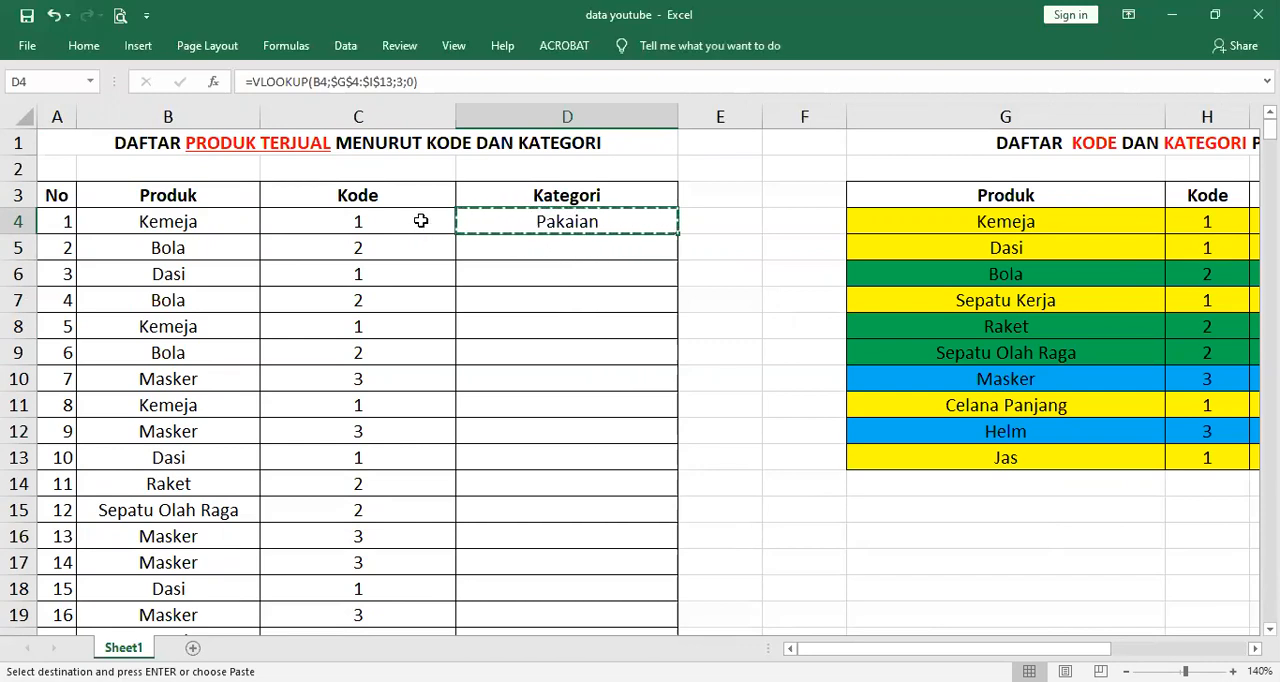
Paste the copied VLOOKUP formula into the rest of the Kategori column, D5:D453, and end copy mode
left_click(510, 258)
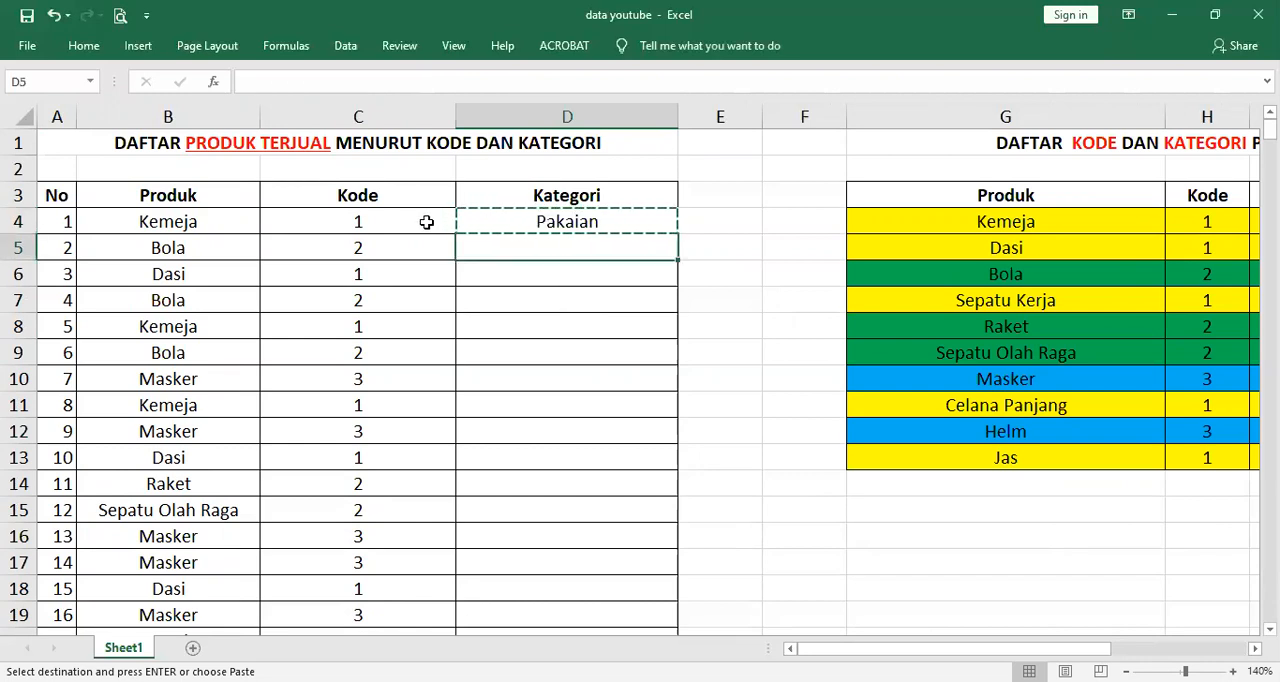
left_click(423, 219)
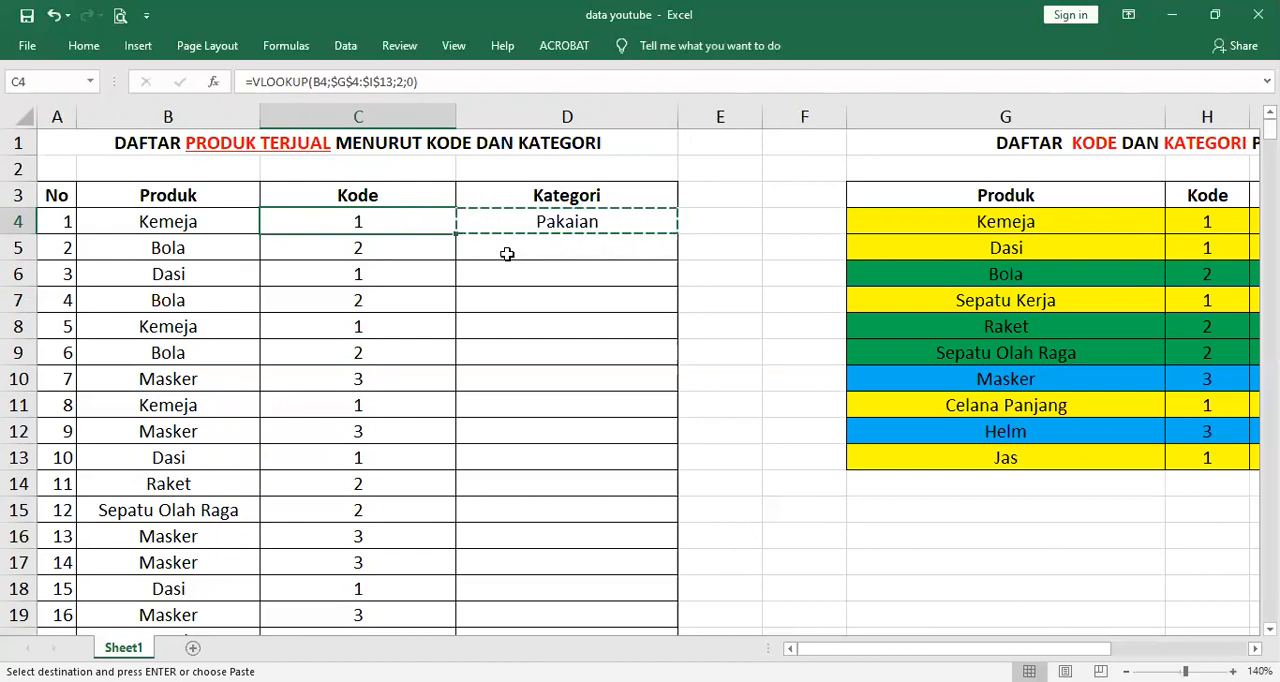
key("ctrl+Down")
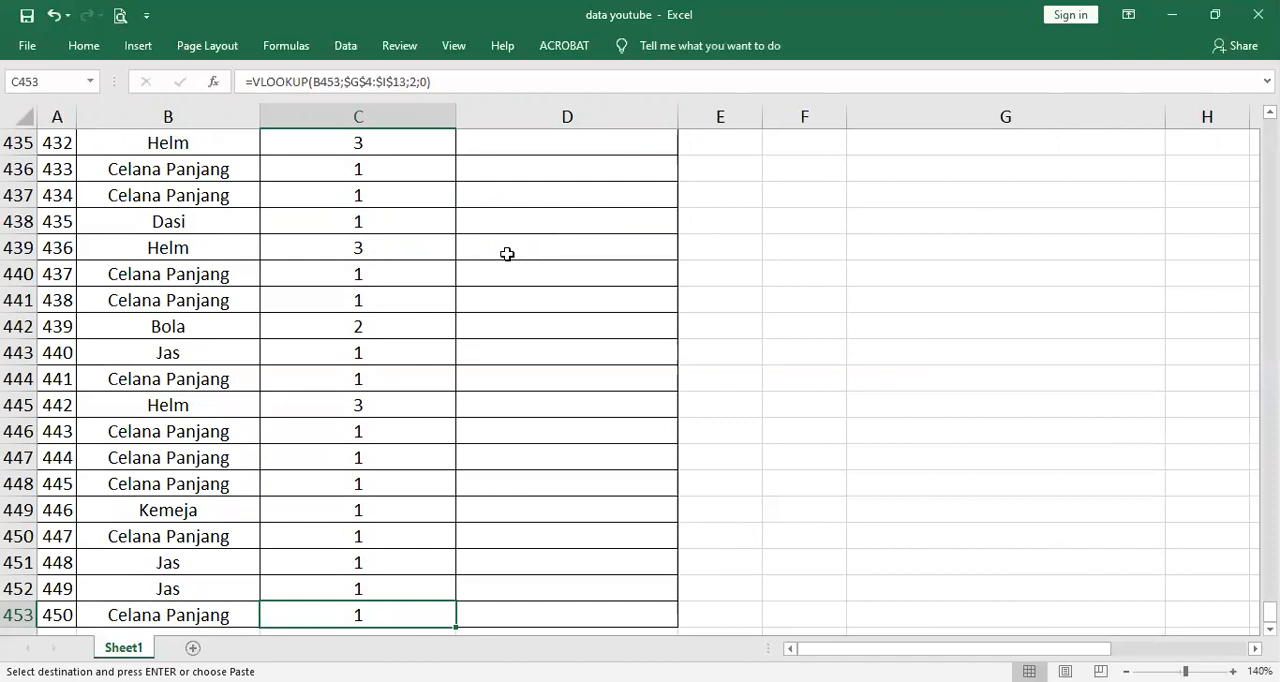
key("Right")
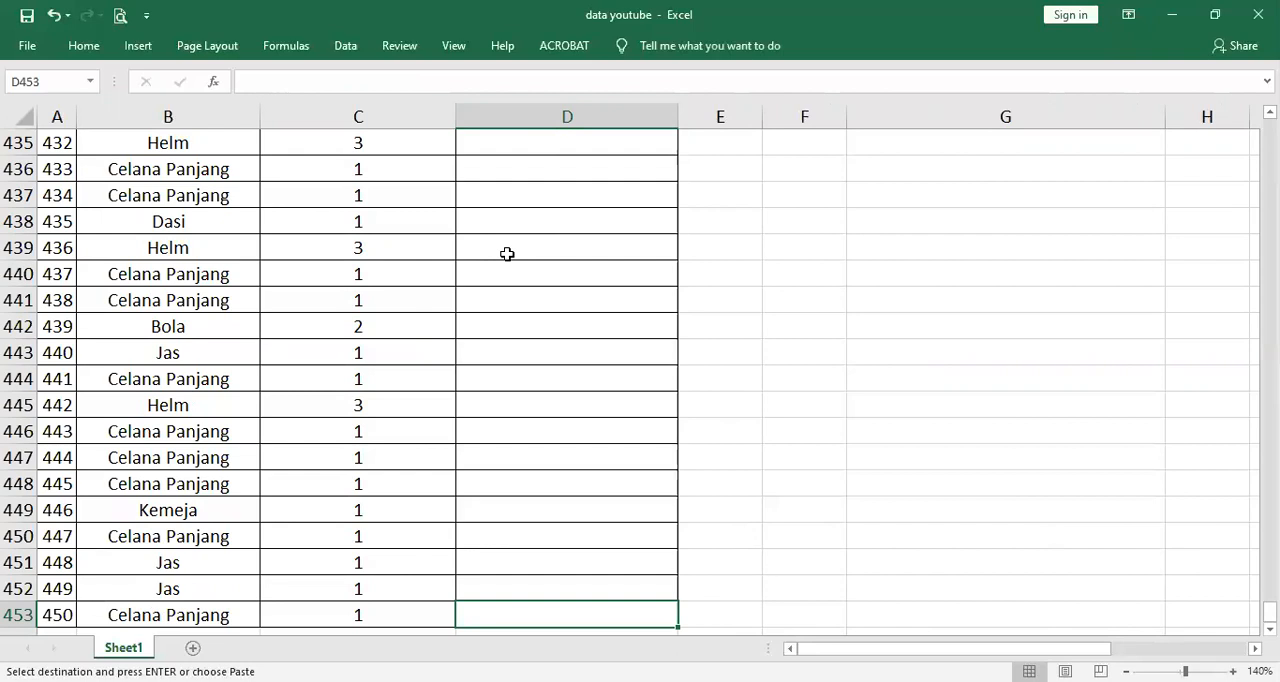
key("ctrl+shift+Up")
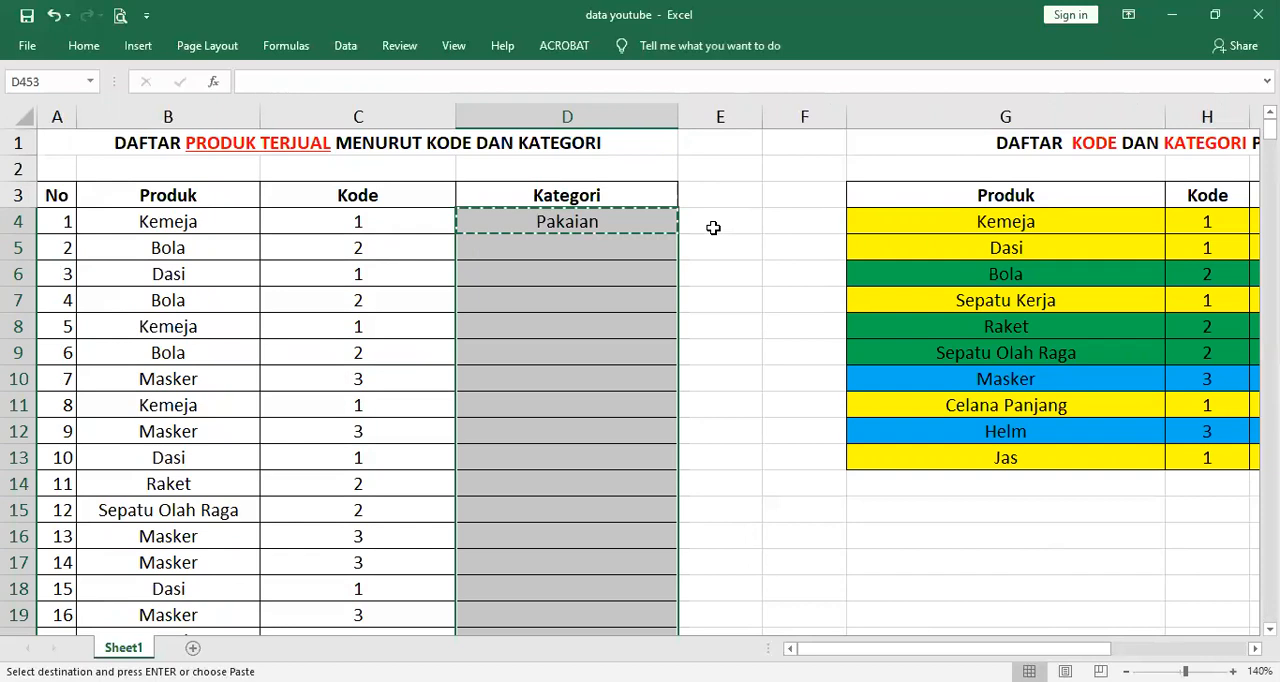
key("shift+Down")
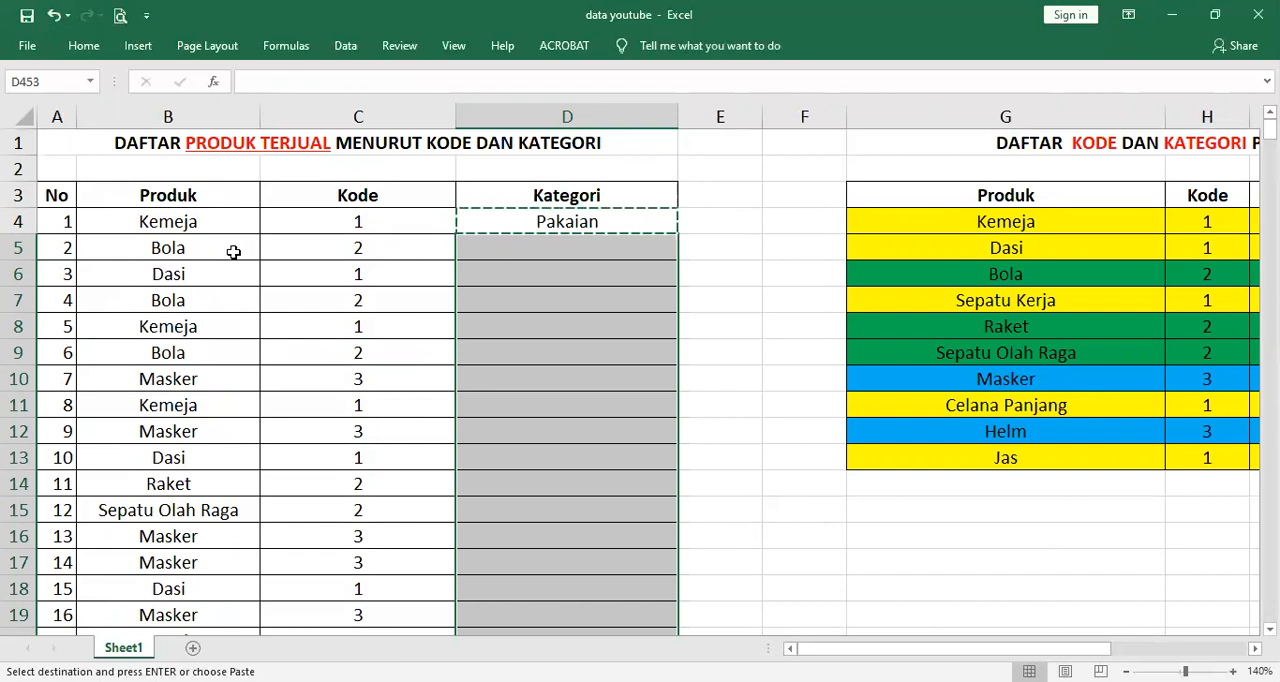
scroll(520, 338, "down", 2)
scroll(520, 338, "down", 11)
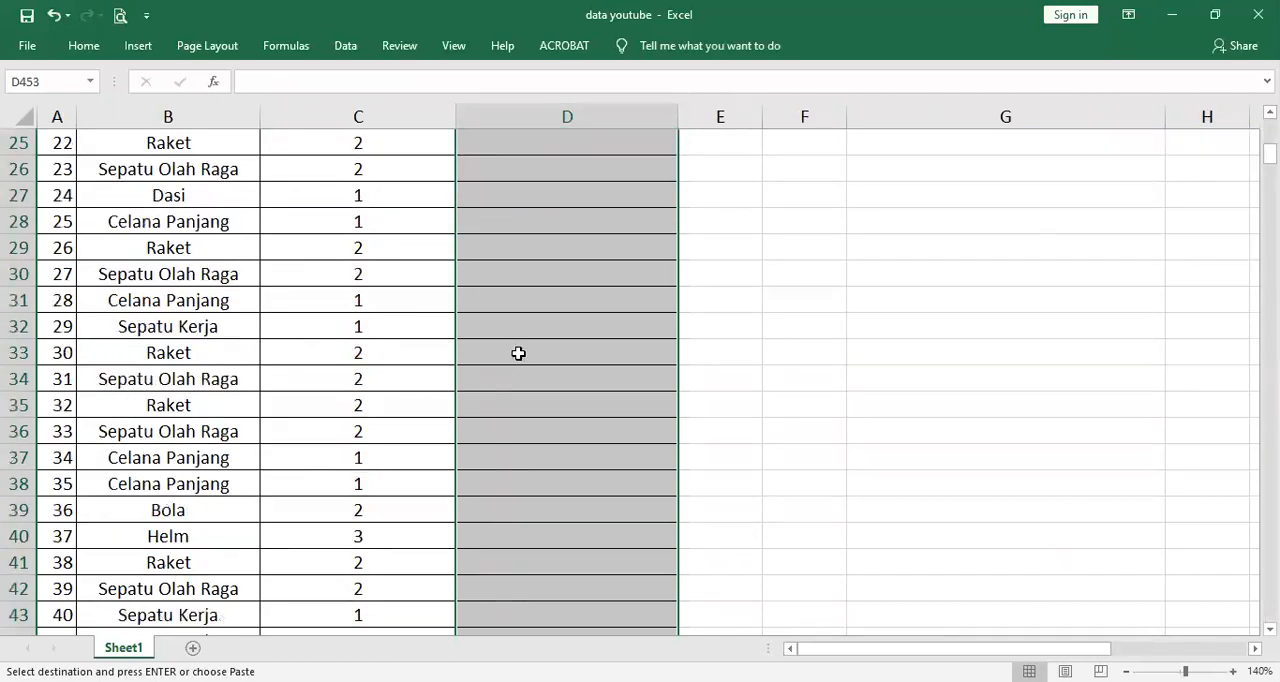
scroll(517, 354, "up", 13)
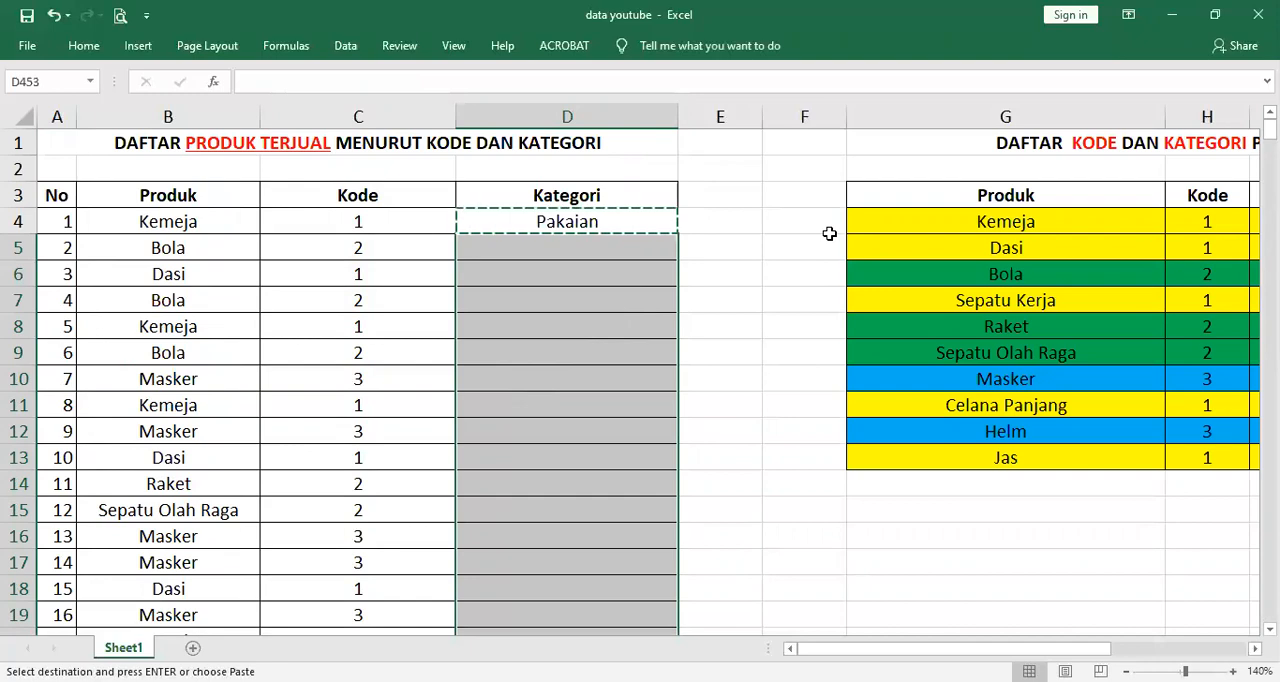
key("ctrl+v")
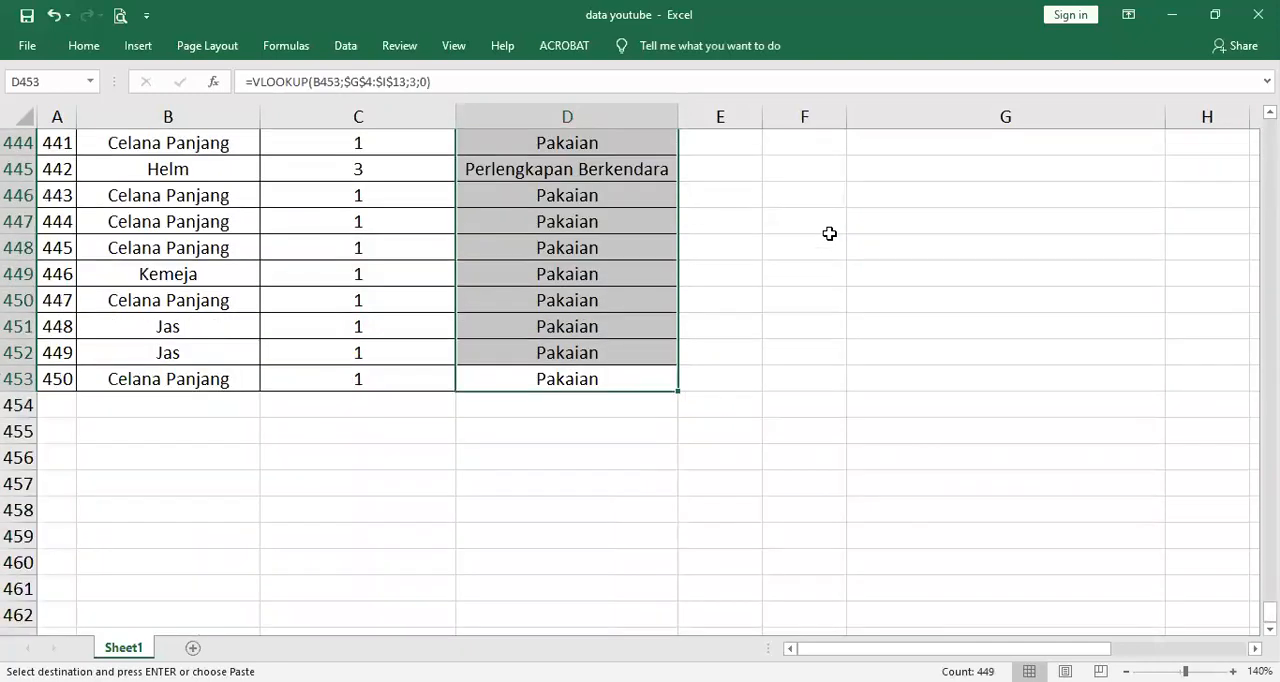
key("ctrl+Up")
left_click(718, 172)
key("BackSpace")
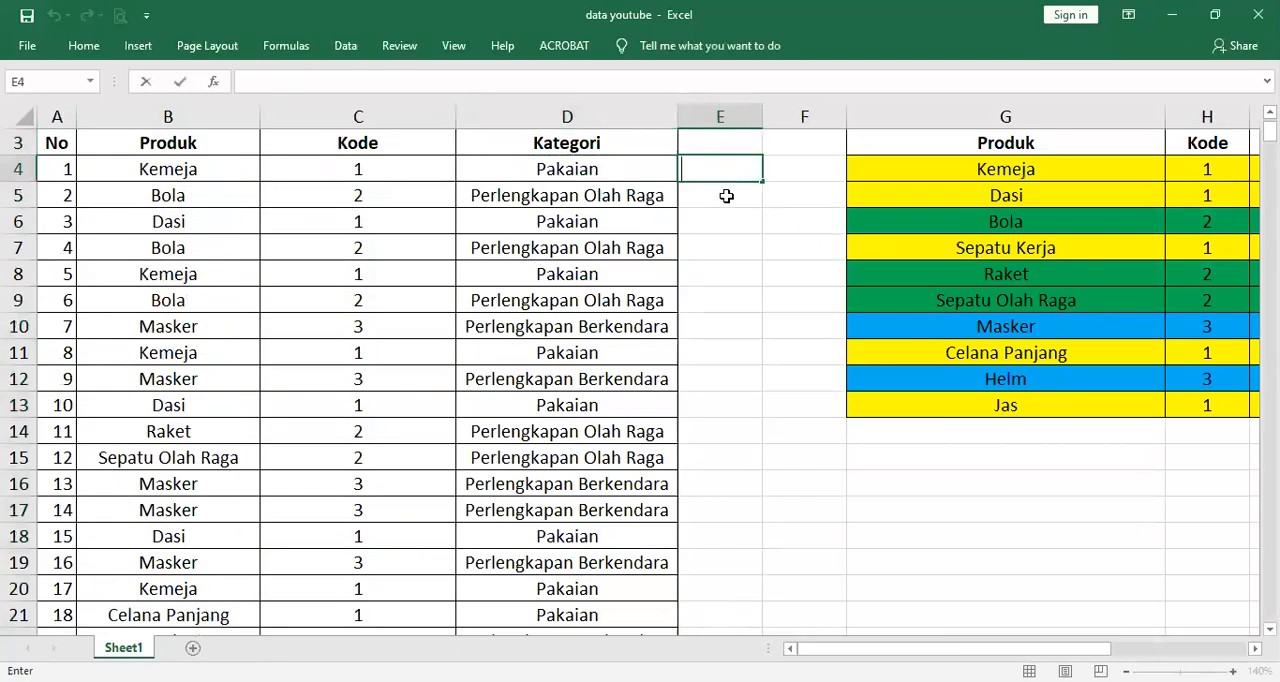
scroll(212, 185, "up", 1)
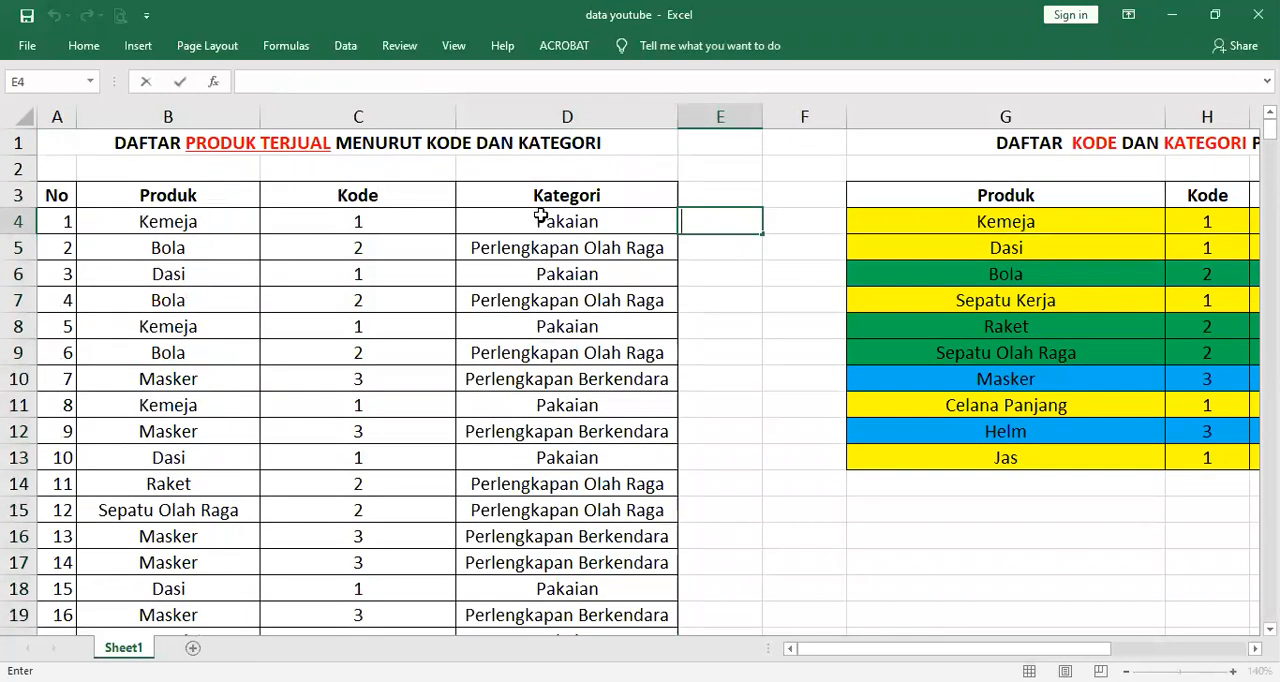
left_click(418, 196)
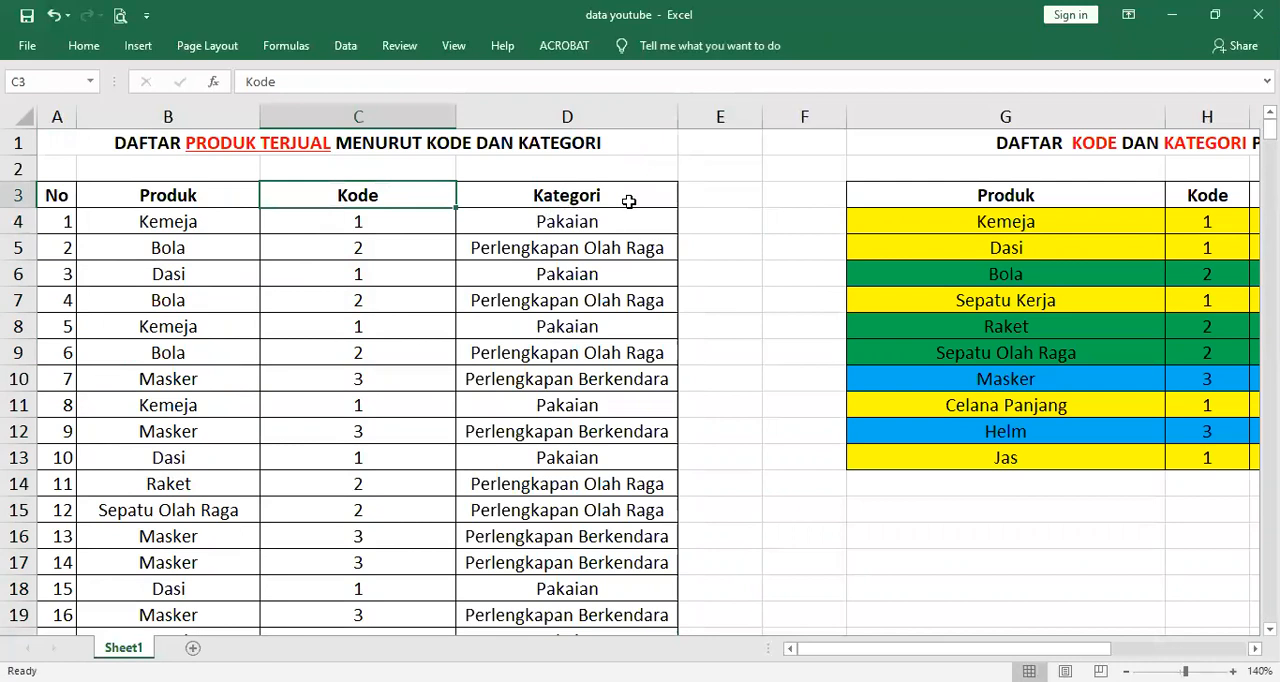
left_click(628, 201)
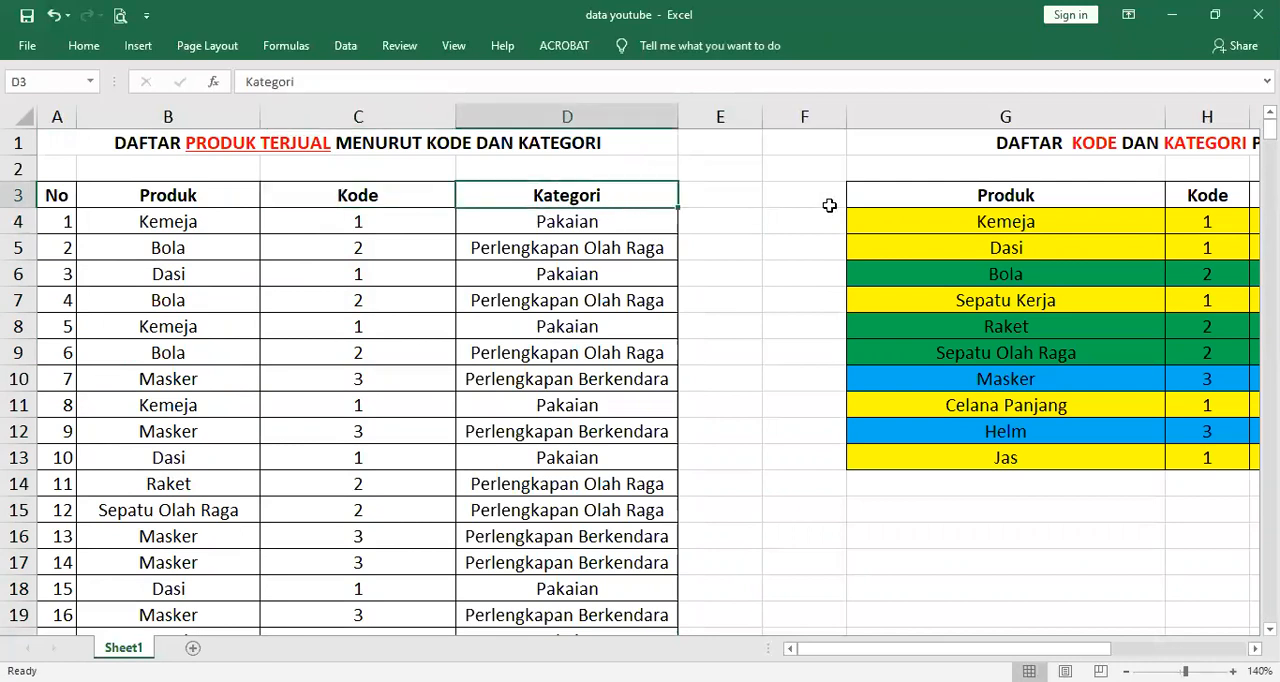
left_click_drag(890, 649, 1012, 649)
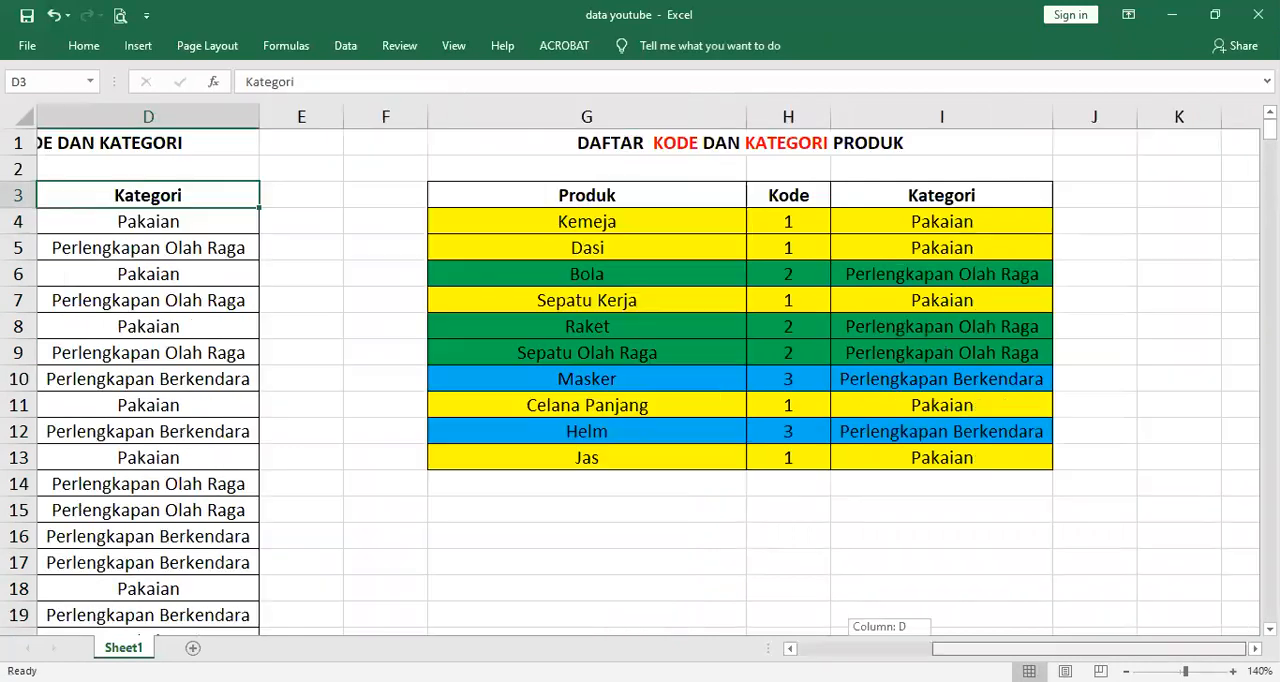
left_click(674, 146)
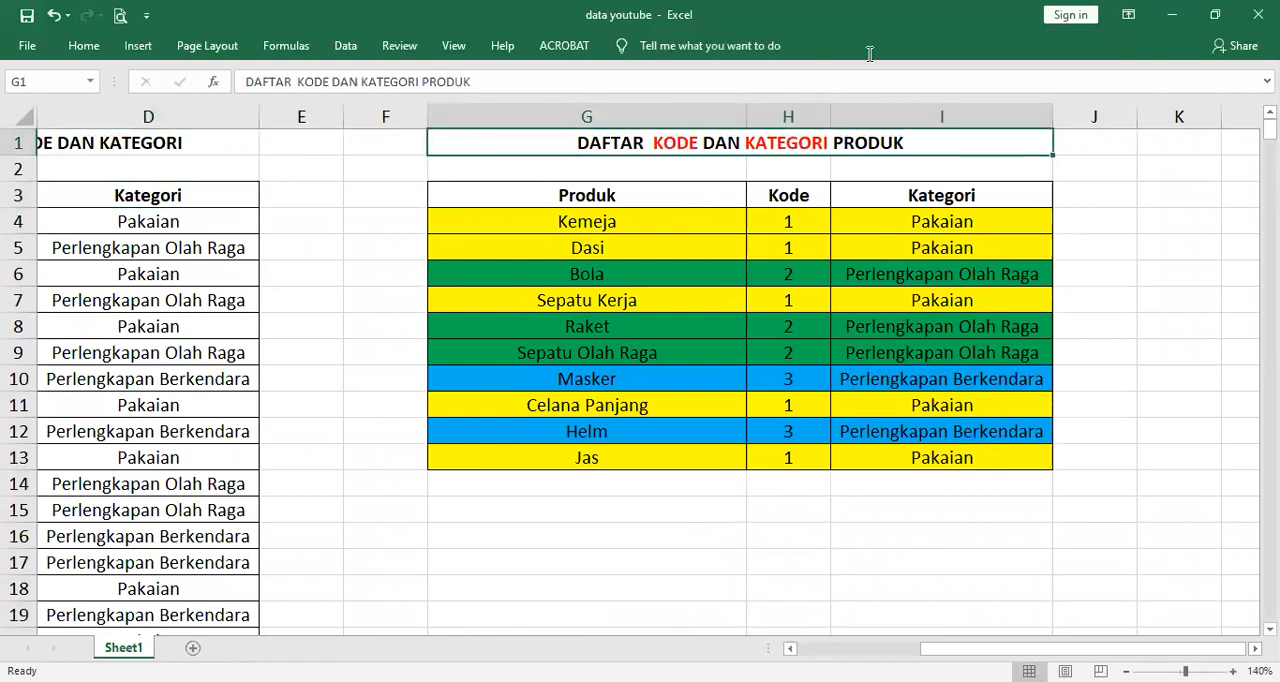
left_click_drag(1050, 649, 935, 649)
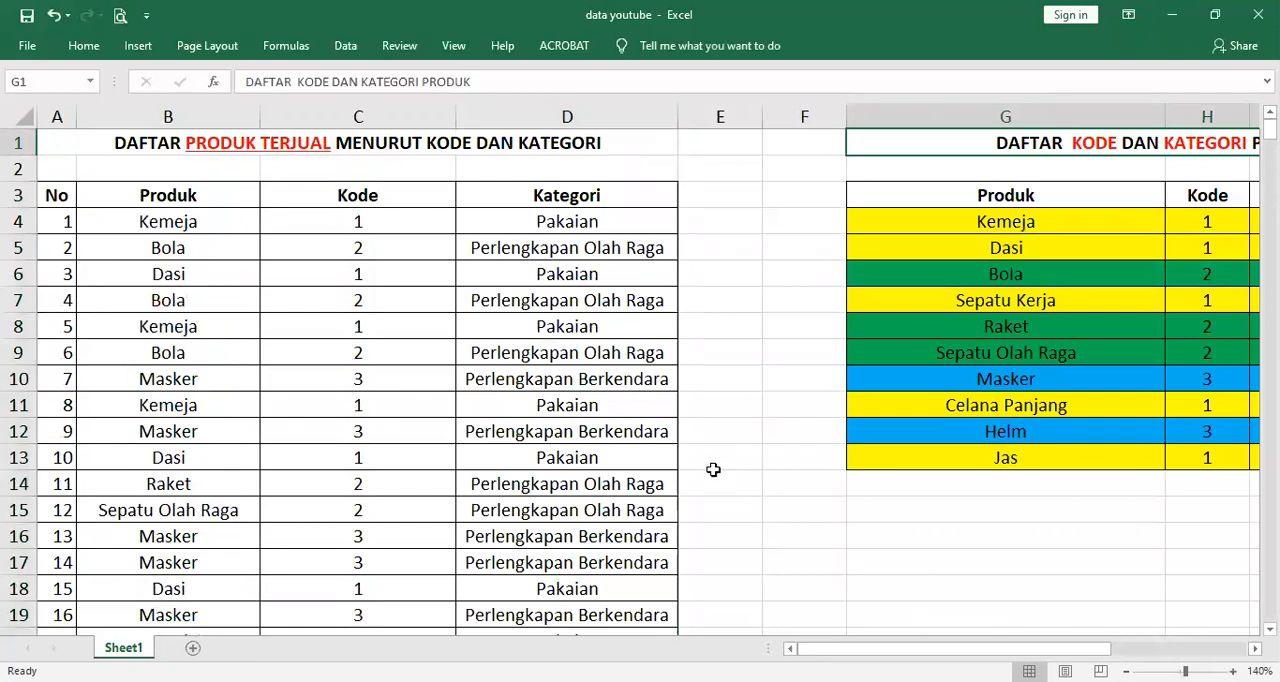